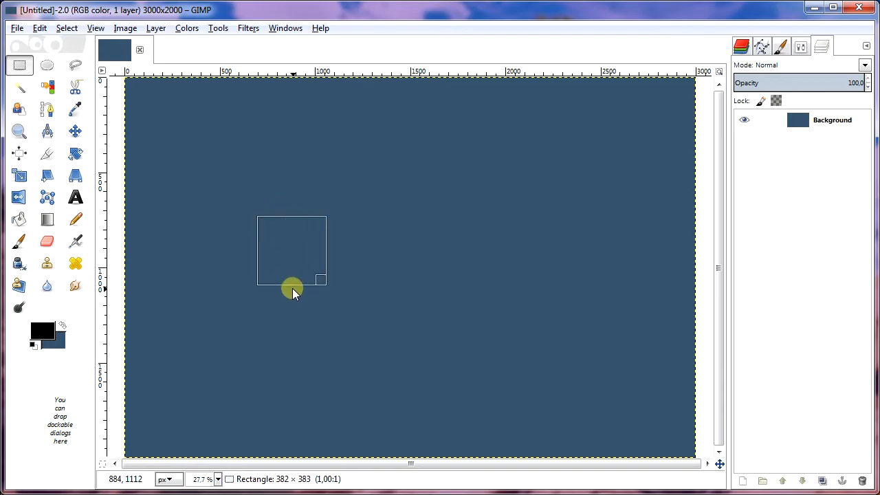
# - Add a new 3000 × 2000 px layer with transparency fill, keeping the square selection
pyautogui.click(156, 31)
pyautogui.click(169, 43)
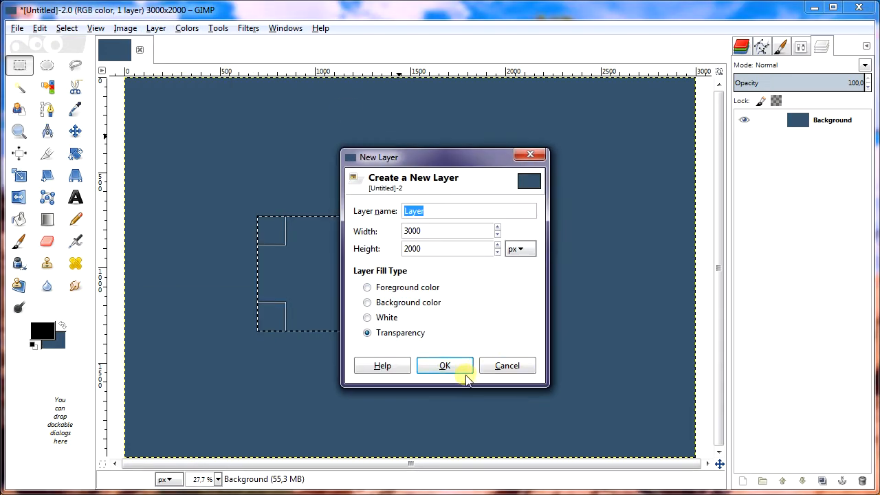
pyautogui.click(445, 365)
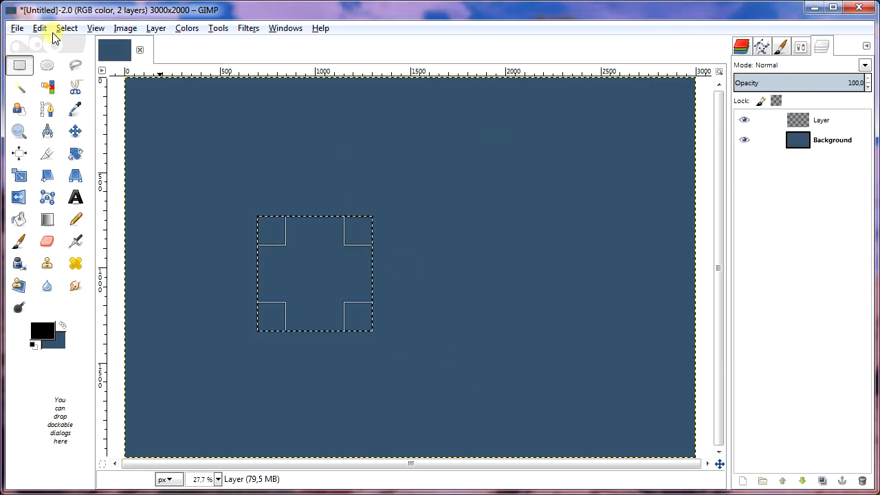
# - Reset the colours to default black and white, and fill the square selection with the white background colour
pyautogui.click(33, 344)
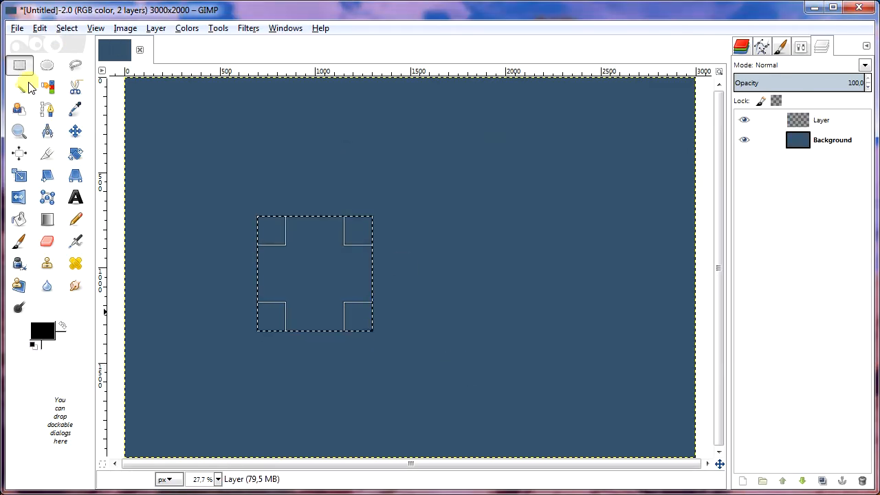
pyautogui.click(39, 29)
pyautogui.click(104, 242)
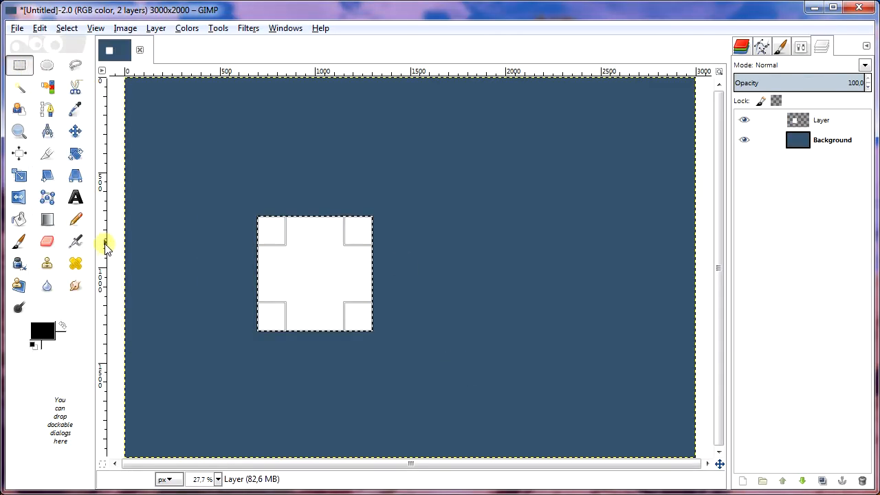
# - Shrink the square selection by 20 px
pyautogui.click(67, 28)
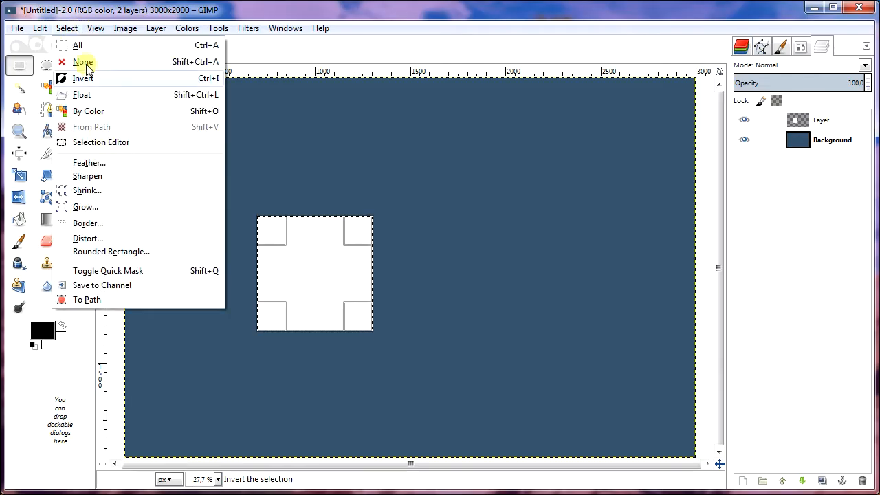
pyautogui.click(78, 190)
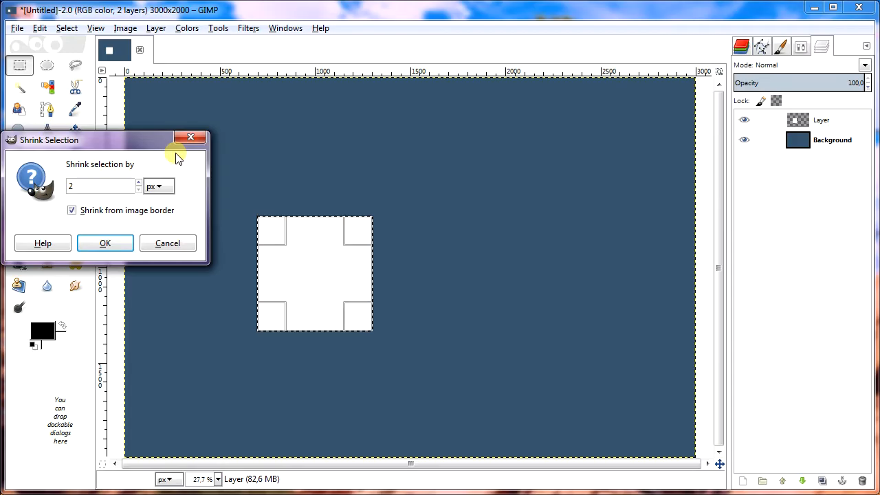
pyautogui.write('0')
pyautogui.click(106, 243)
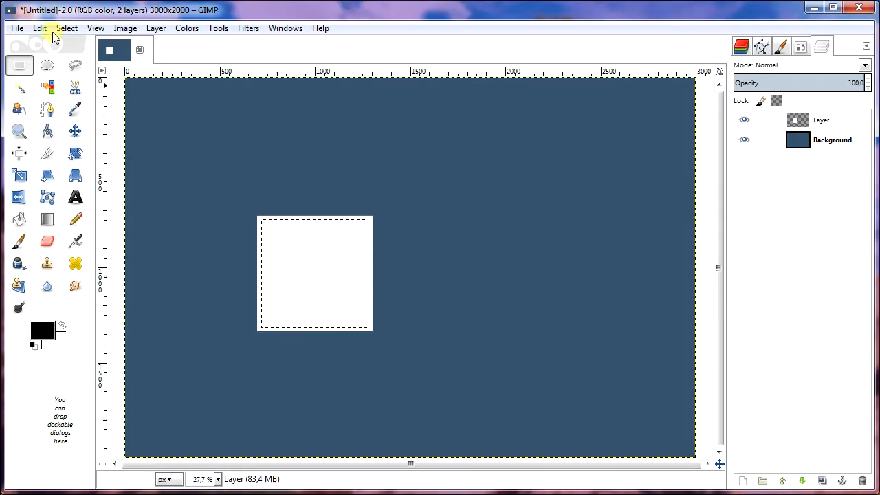
# - Set the background colour to grey b3b3b3 and fill the shrunken selection inside the white square with it
pyautogui.click(59, 341)
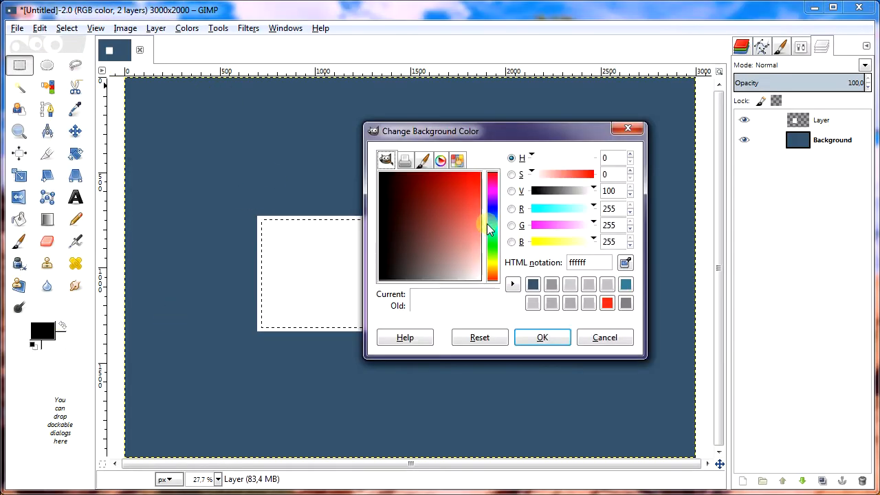
pyautogui.moveTo(488, 230); pyautogui.dragTo(453, 300)
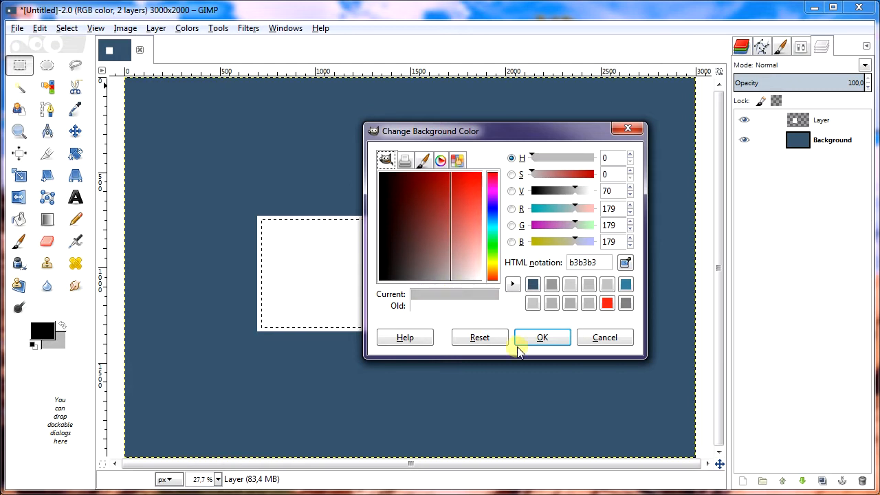
pyautogui.click(542, 337)
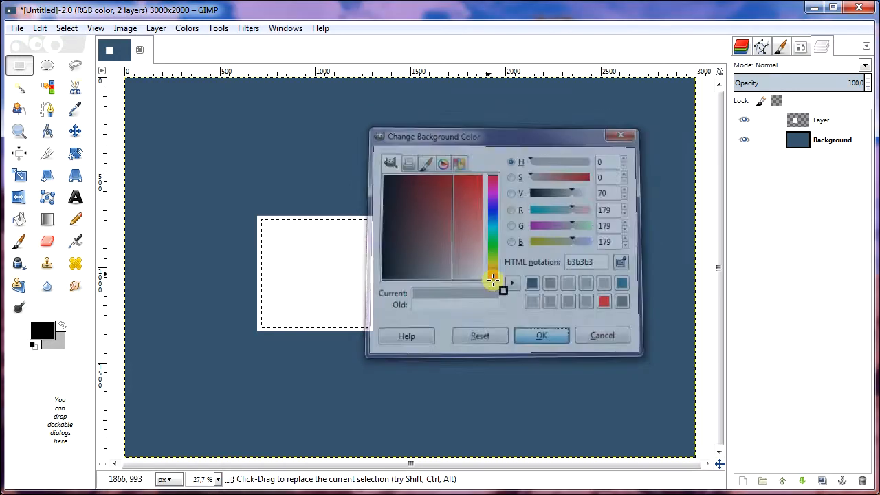
pyautogui.click(39, 28)
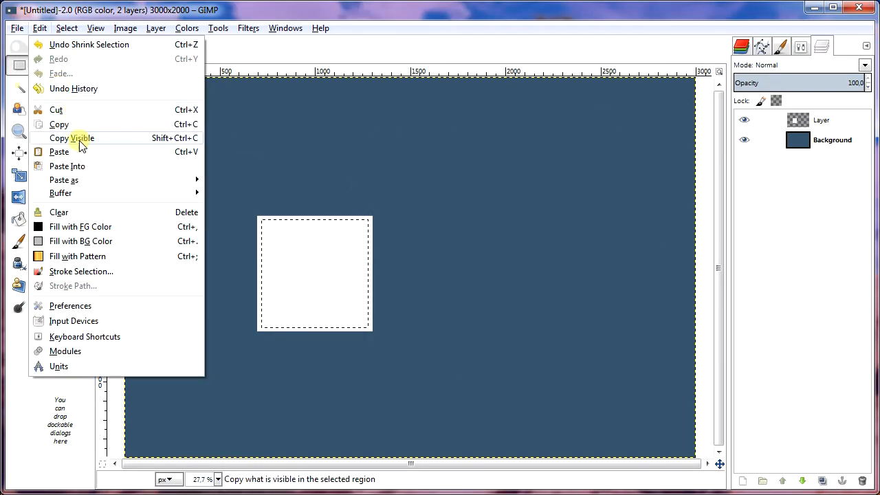
pyautogui.click(89, 241)
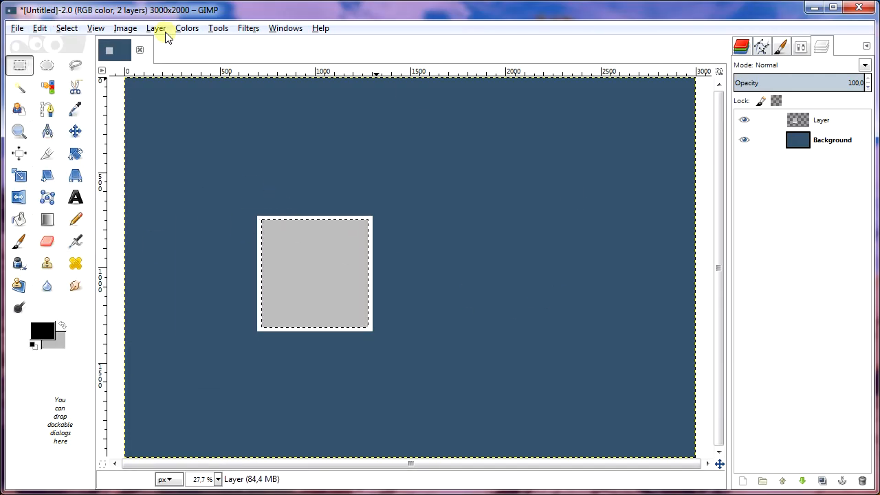
# - Clear the selection and apply a drop shadow to the square with Offset Y 4, blur radius 15 and opacity 60
pyautogui.click(66, 28)
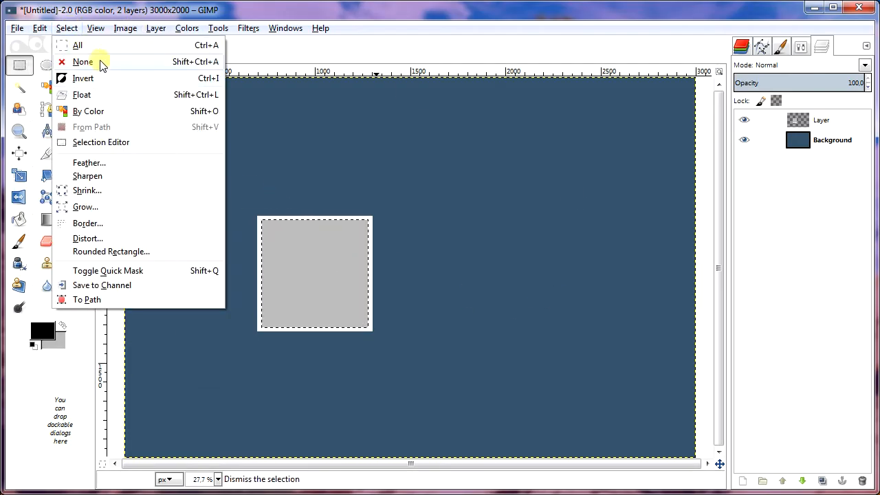
pyautogui.click(102, 61)
pyautogui.click(249, 29)
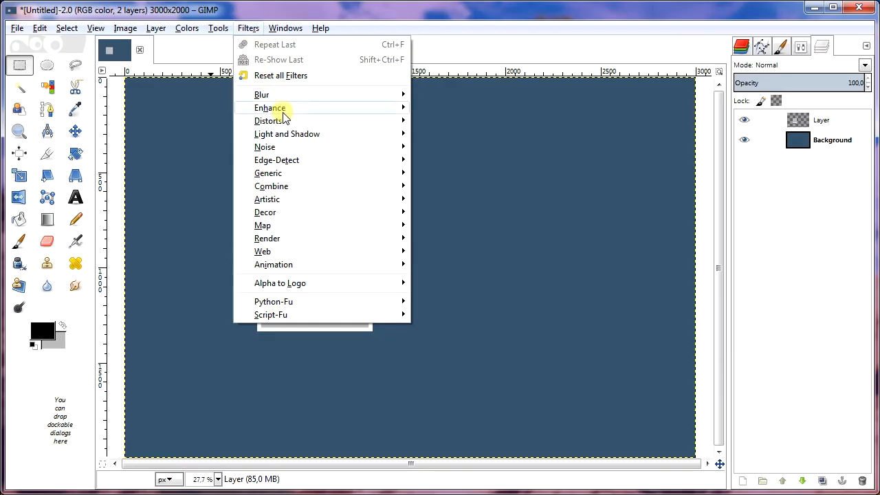
pyautogui.moveTo(282, 136)
pyautogui.click(492, 207)
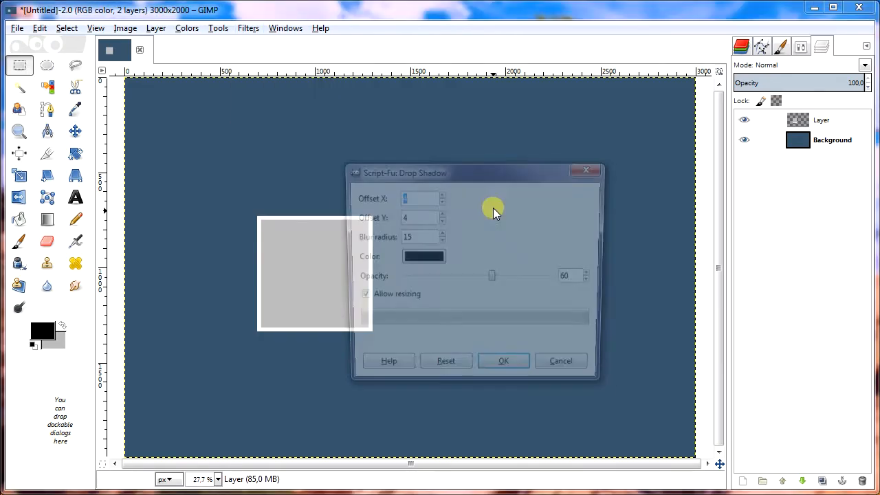
pyautogui.click(505, 371)
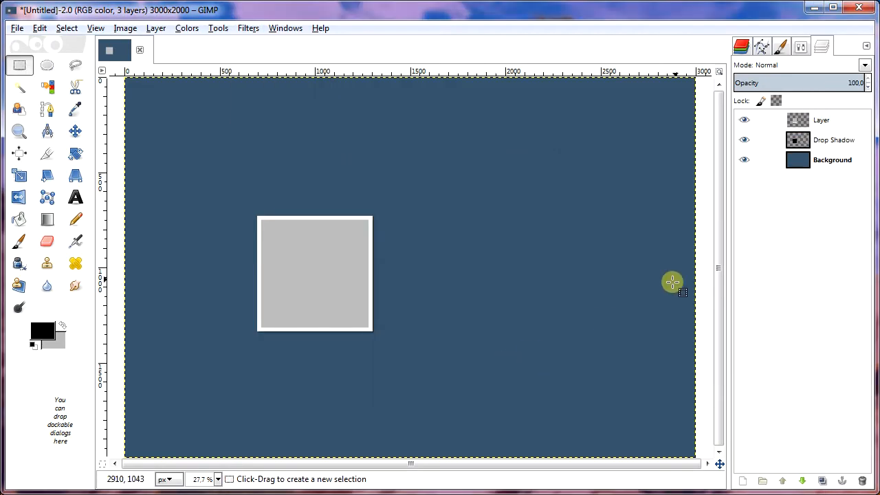
# - Merge the square's layer down onto its Drop Shadow layer and rename the merged layer "left"
pyautogui.click(829, 121)
pyautogui.click(156, 28)
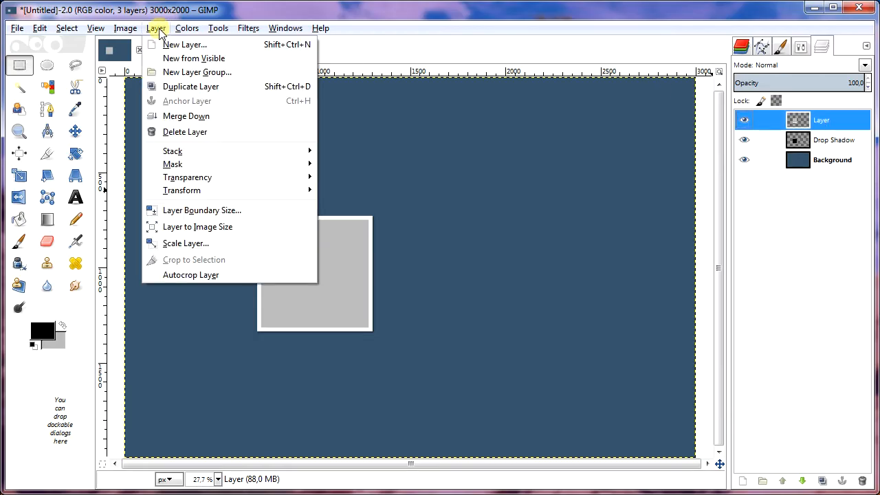
pyautogui.click(180, 116)
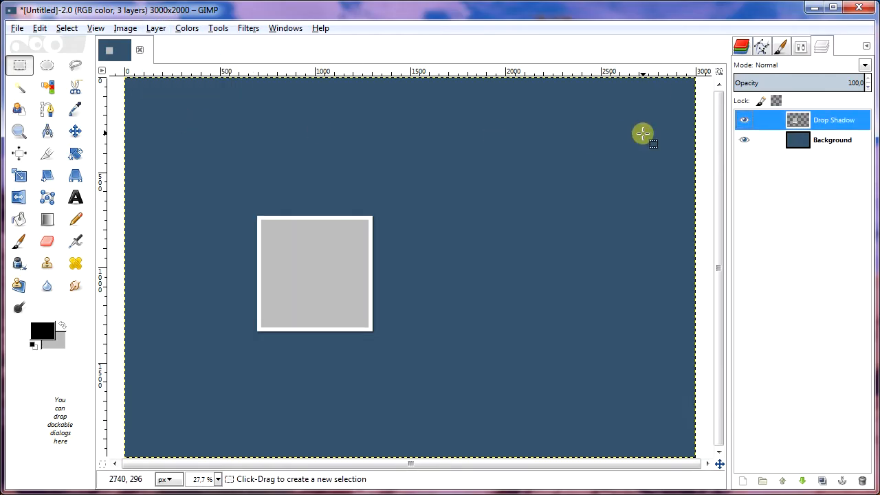
pyautogui.doubleClick(822, 124)
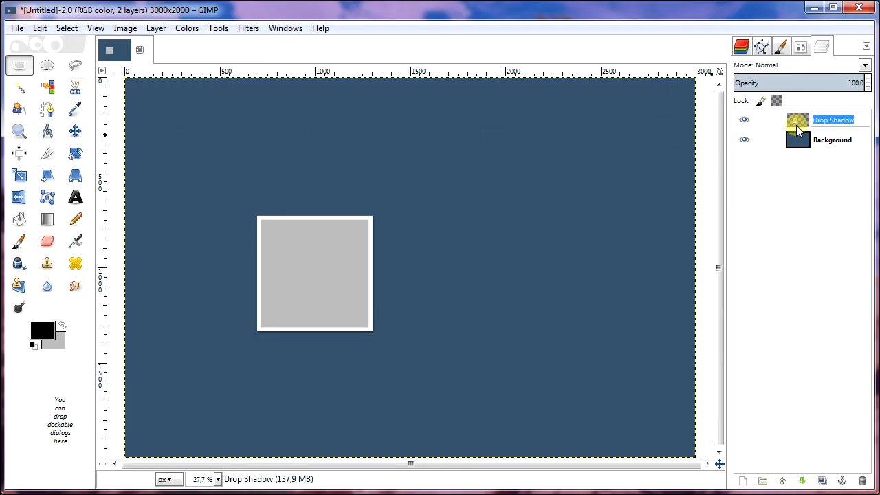
pyautogui.write('left')
pyautogui.press('Return')
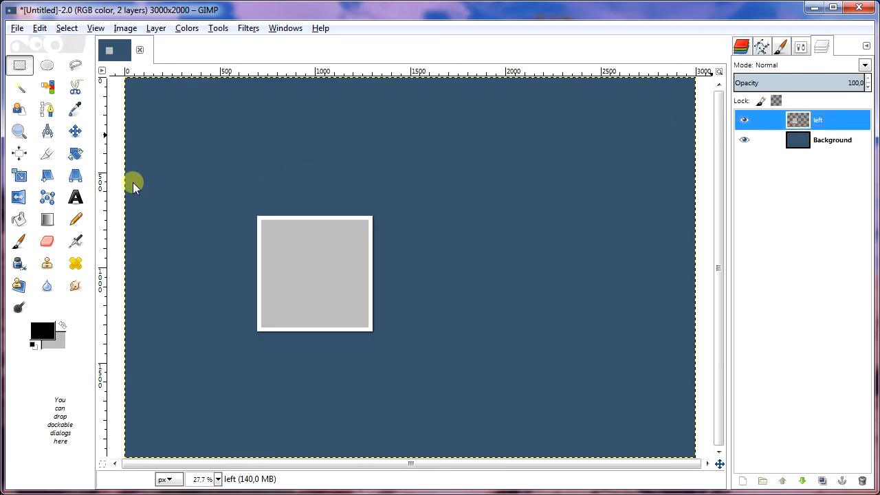
# - Rotate the left layer by 45.07° and move the diamond about 350 px down to the canvas's vertical middle
pyautogui.click(76, 157)
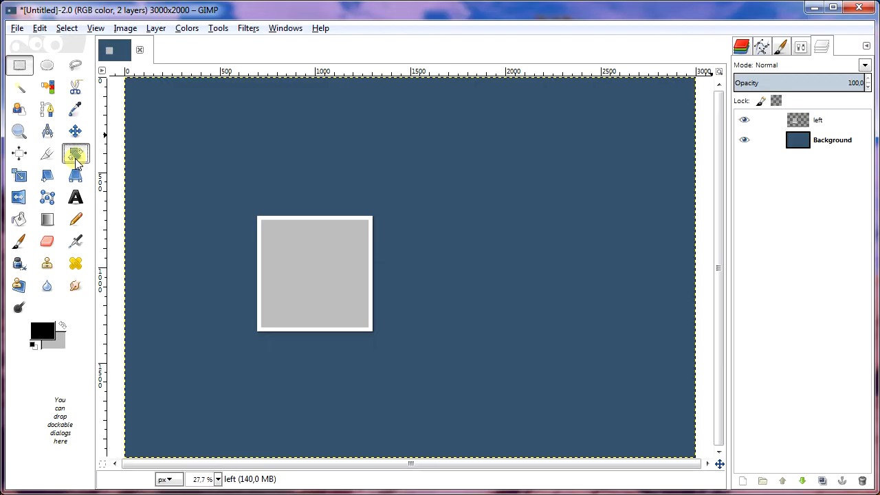
pyautogui.click(309, 261)
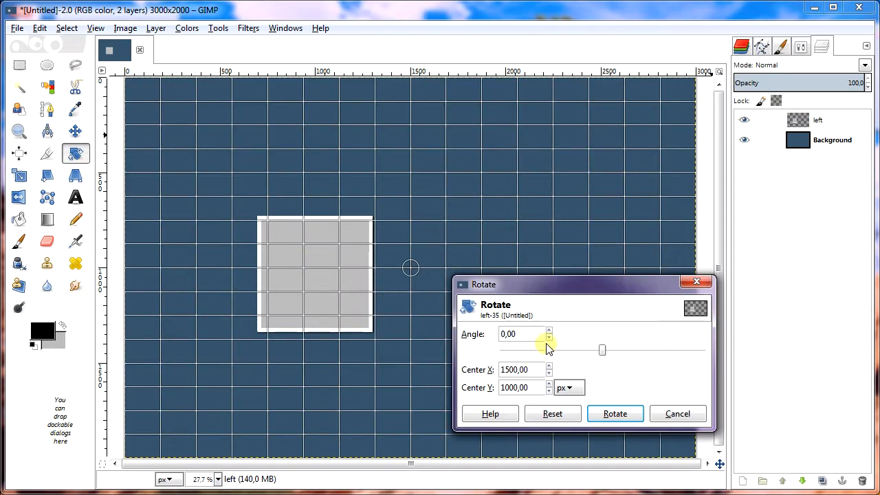
pyautogui.moveTo(602, 352); pyautogui.dragTo(628, 354)
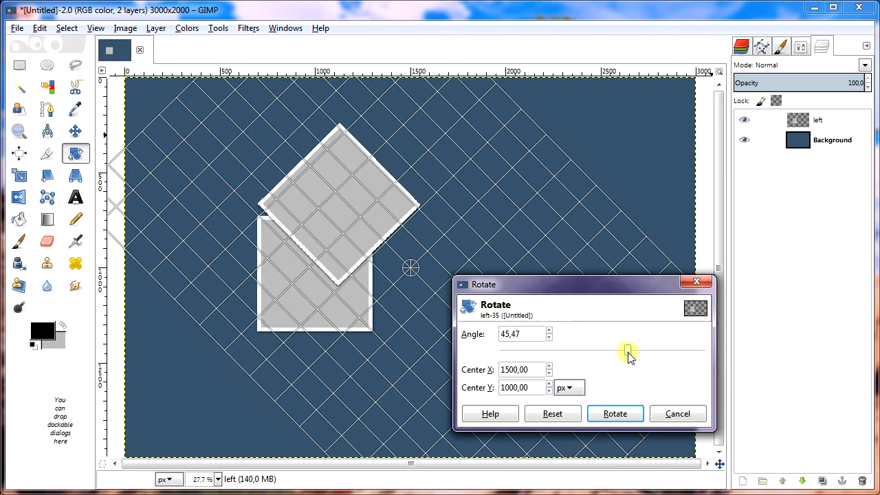
pyautogui.click(550, 337)
pyautogui.click(549, 337)
pyautogui.click(550, 338)
pyautogui.click(549, 338)
pyautogui.click(550, 337)
pyautogui.click(549, 338)
pyautogui.click(549, 331)
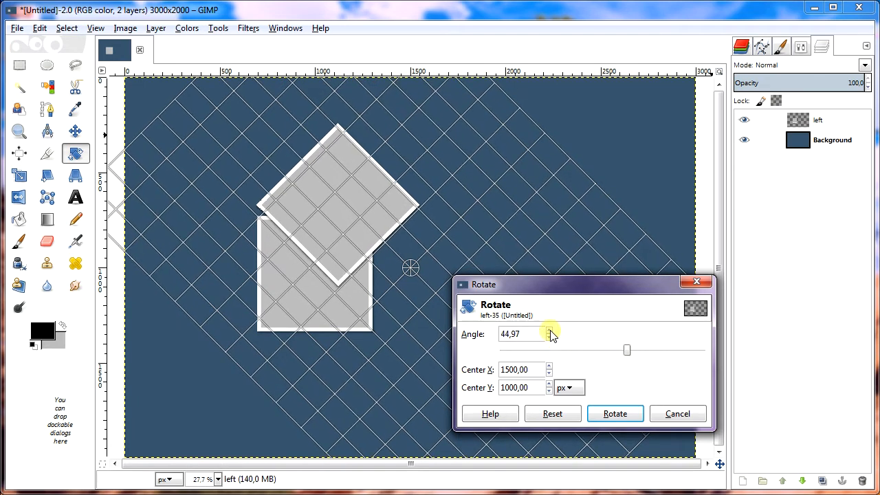
pyautogui.click(549, 331)
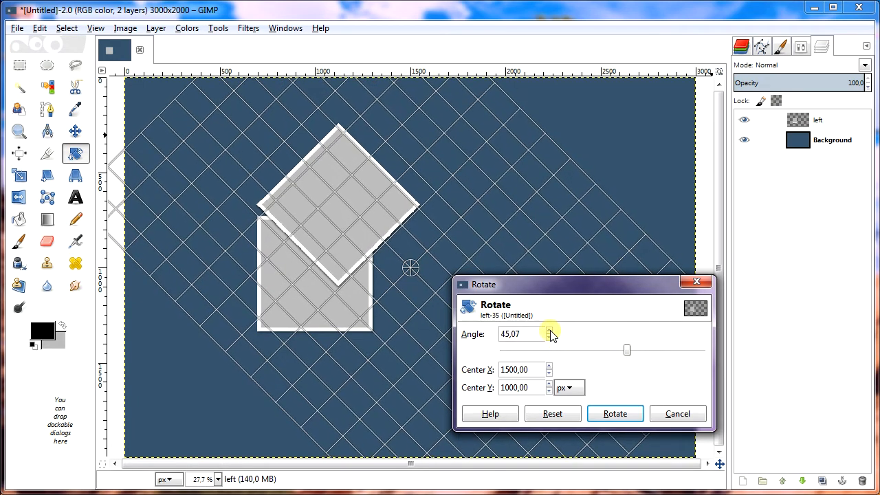
pyautogui.click(607, 416)
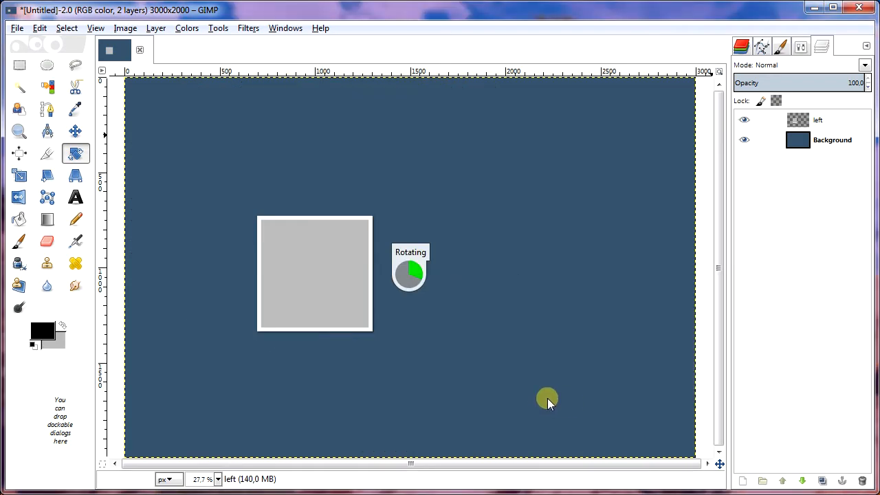
pyautogui.click(75, 131)
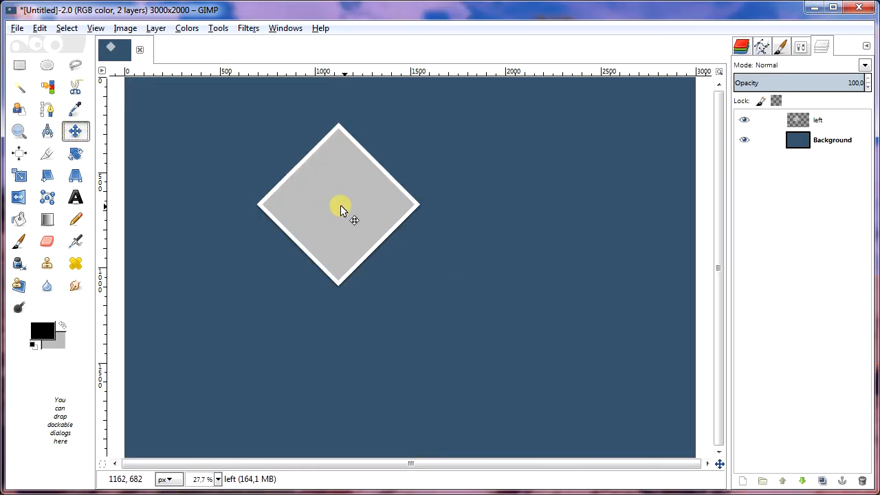
pyautogui.moveTo(349, 206); pyautogui.dragTo(351, 272)
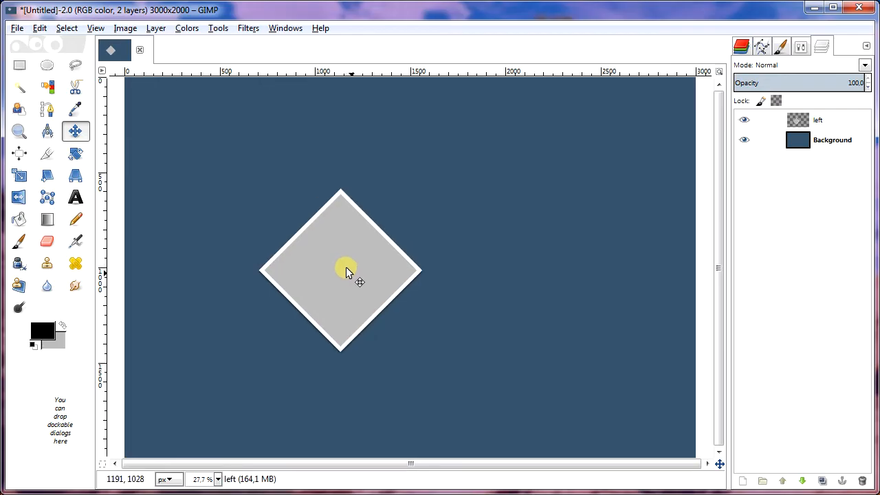
# - Duplicate the left layer and move the copy about 680 px to the right so the two diamonds slightly overlap
pyautogui.click(154, 28)
pyautogui.click(175, 86)
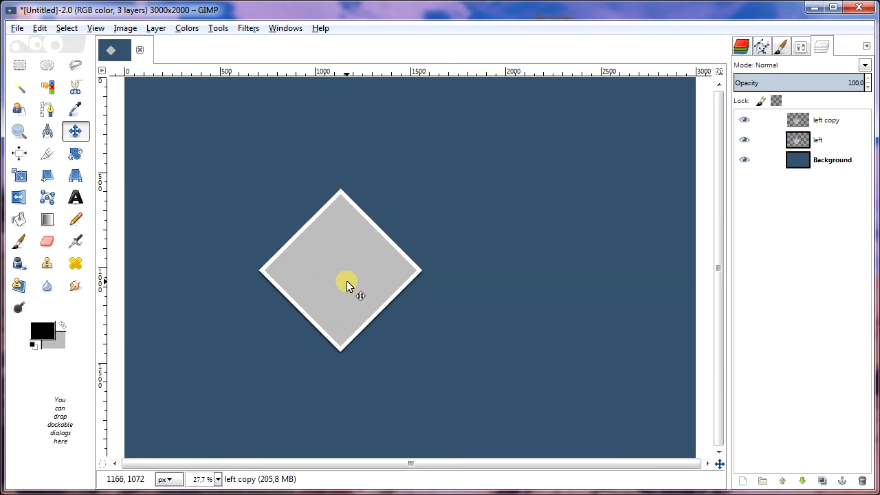
pyautogui.moveTo(347, 283); pyautogui.dragTo(476, 279)
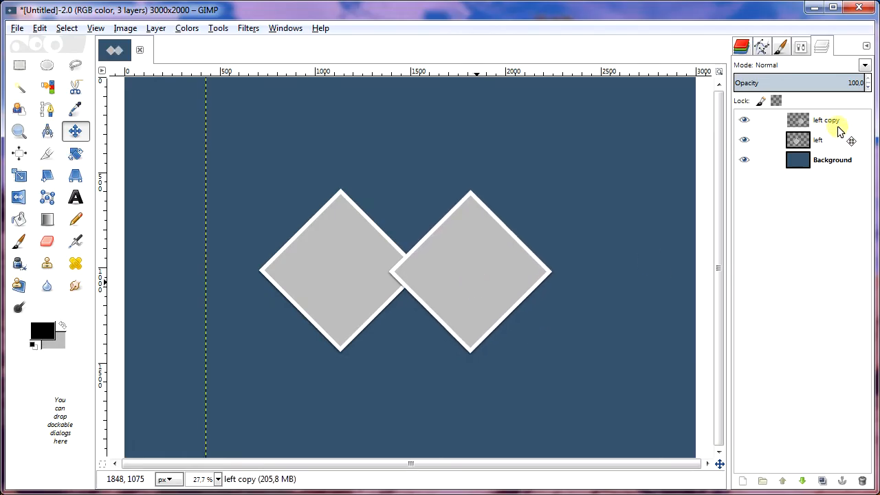
# - Rename the copied diamond's layer "right"
pyautogui.doubleClick(833, 121)
pyautogui.write('righ')
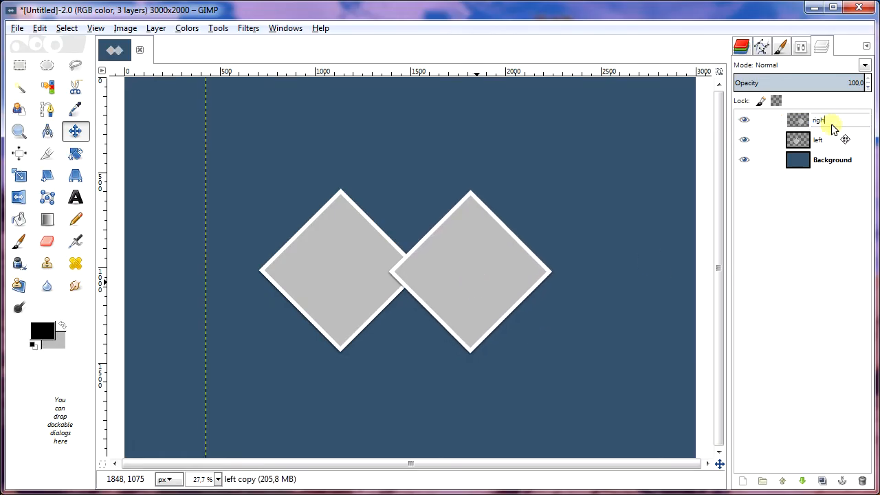
pyautogui.write('t')
pyautogui.press('Return')
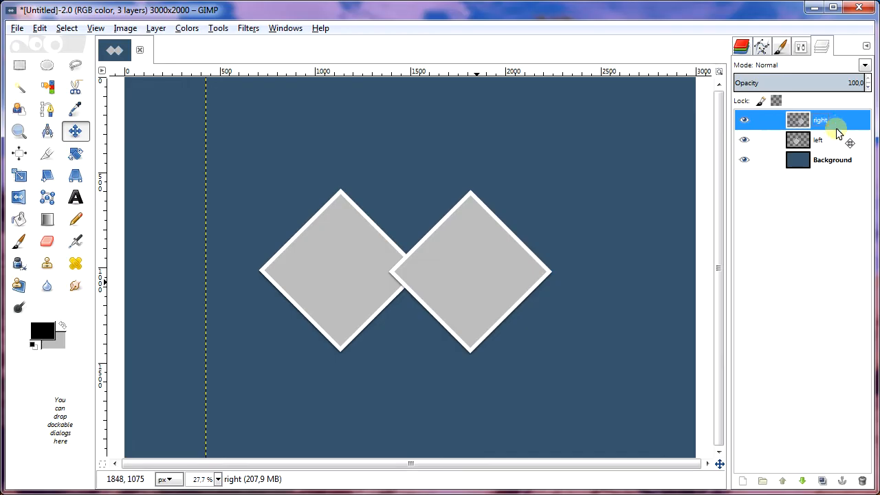
# - Duplicate the left diamond's layer
pyautogui.click(831, 141)
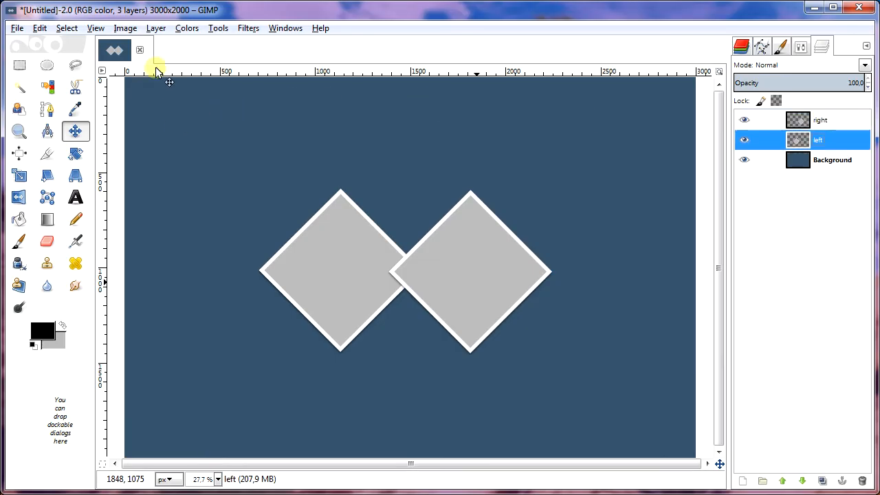
pyautogui.click(153, 27)
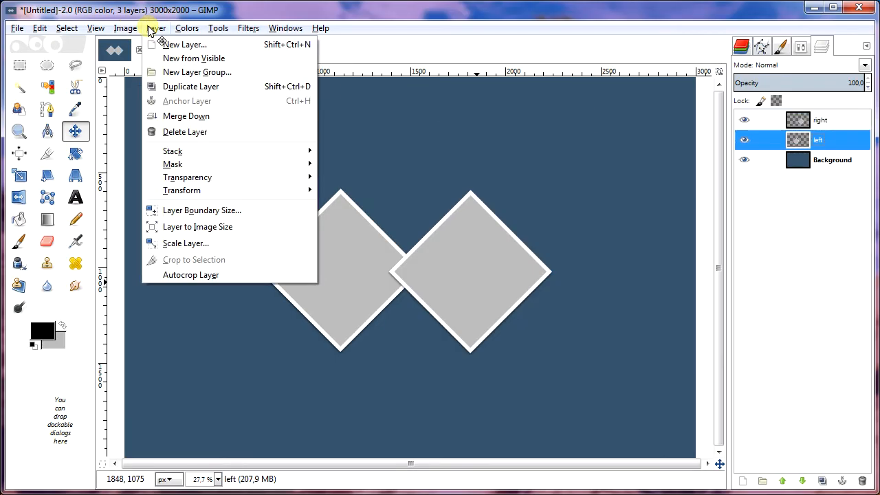
pyautogui.click(184, 88)
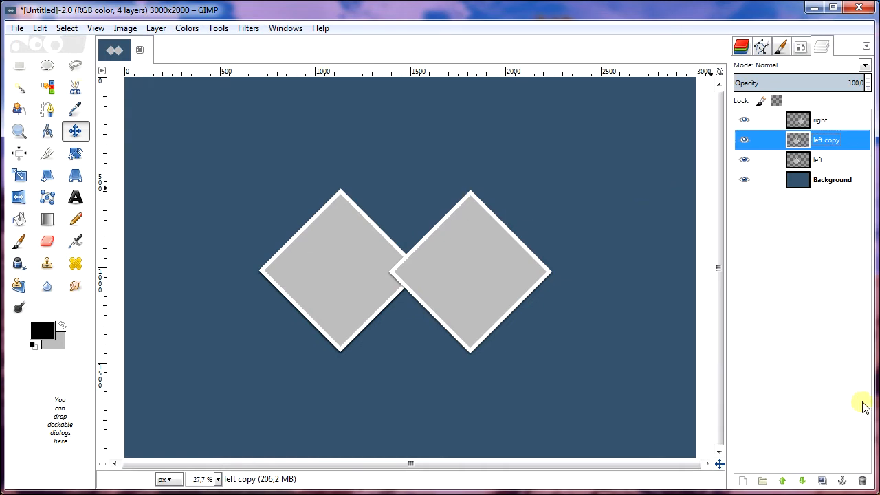
# - Lower the left diamond's copy beneath the left layer and scale the copy to 2844 × 2846 px
pyautogui.click(802, 480)
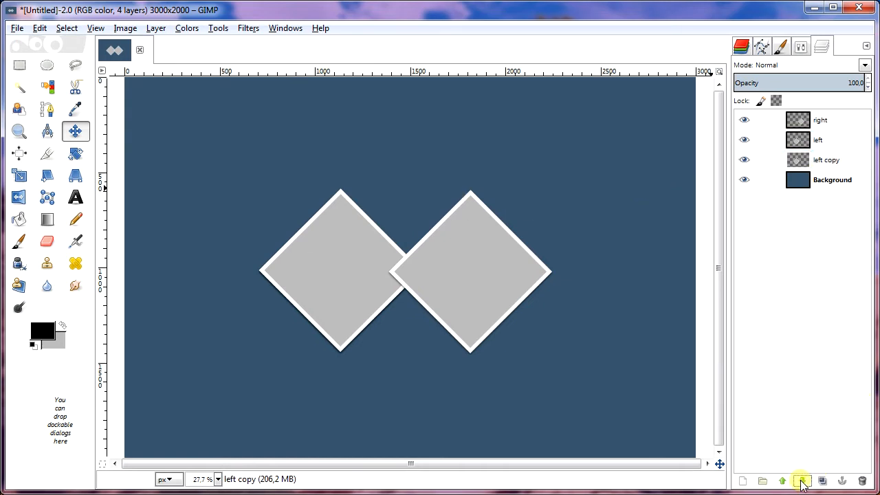
pyautogui.click(839, 161)
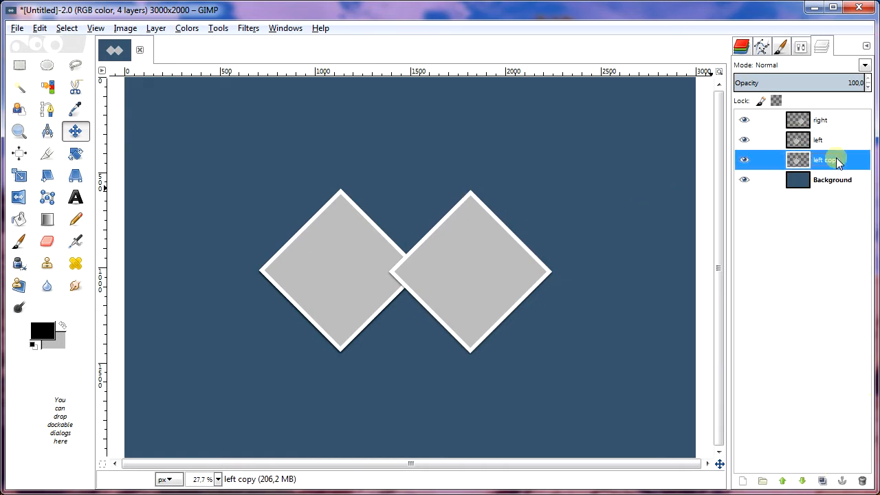
pyautogui.click(21, 177)
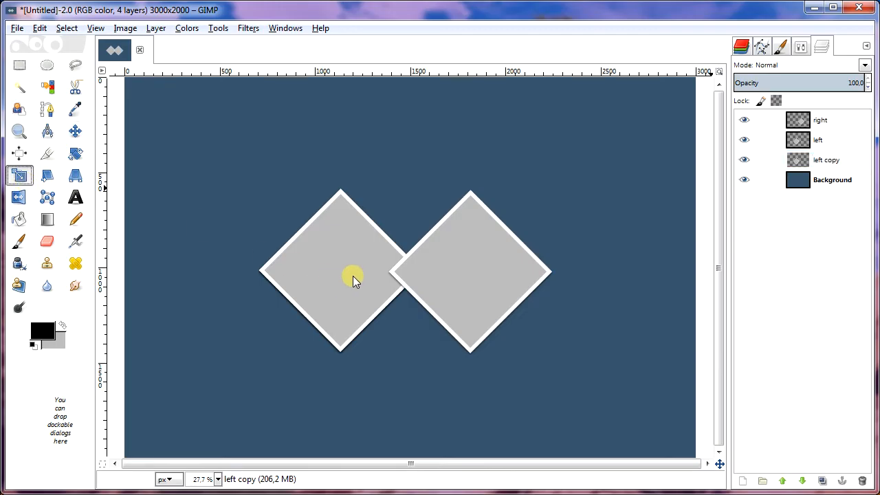
pyautogui.click(339, 276)
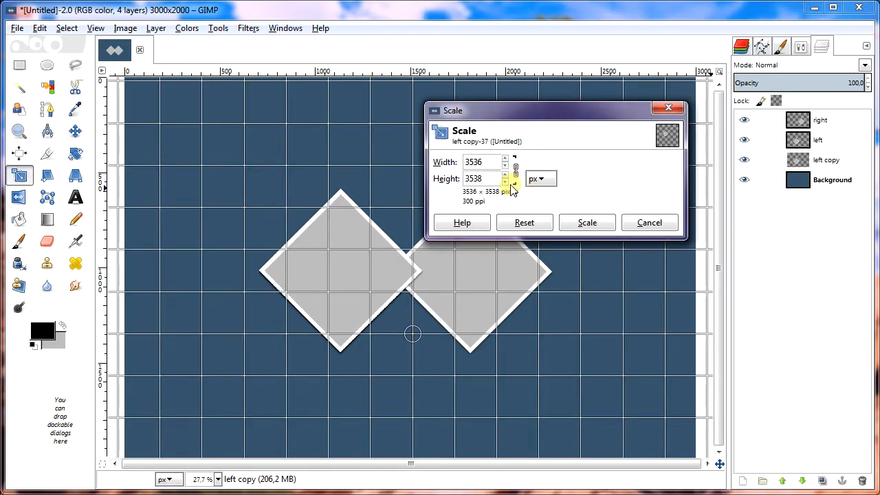
pyautogui.moveTo(512, 187); pyautogui.dragTo(507, 183)
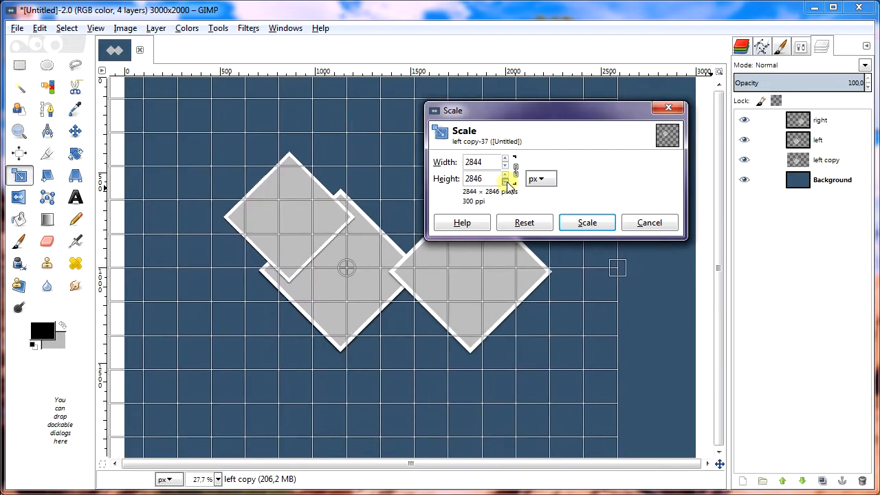
pyautogui.press('Return')
# - Move the smaller diamond about 80 px left and 70 px up, and rename its layer "top left"
pyautogui.click(76, 131)
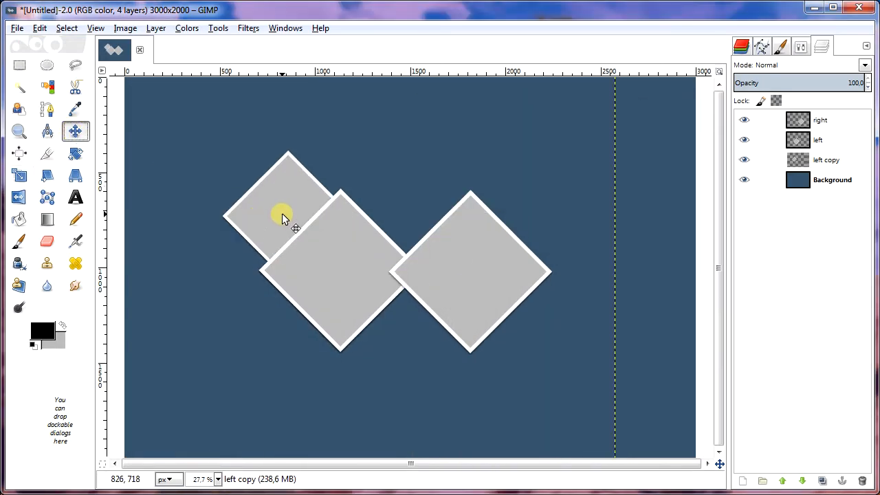
pyautogui.moveTo(282, 213); pyautogui.dragTo(267, 201)
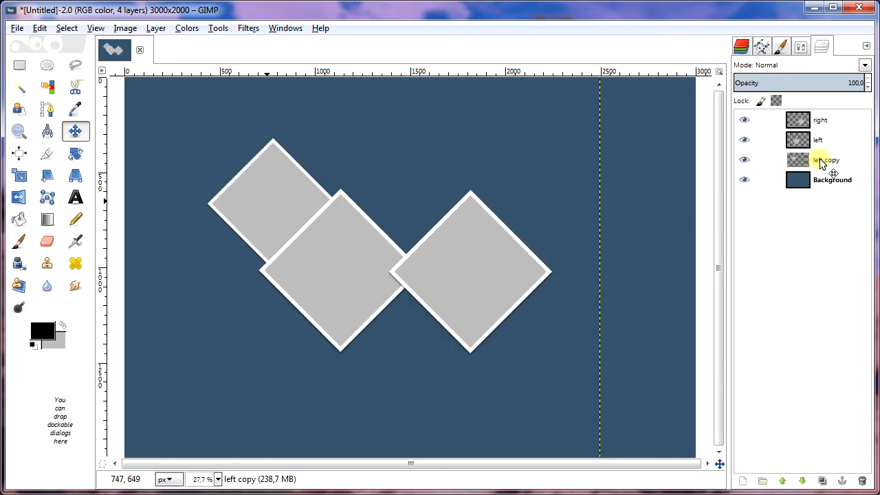
pyautogui.write('top left')
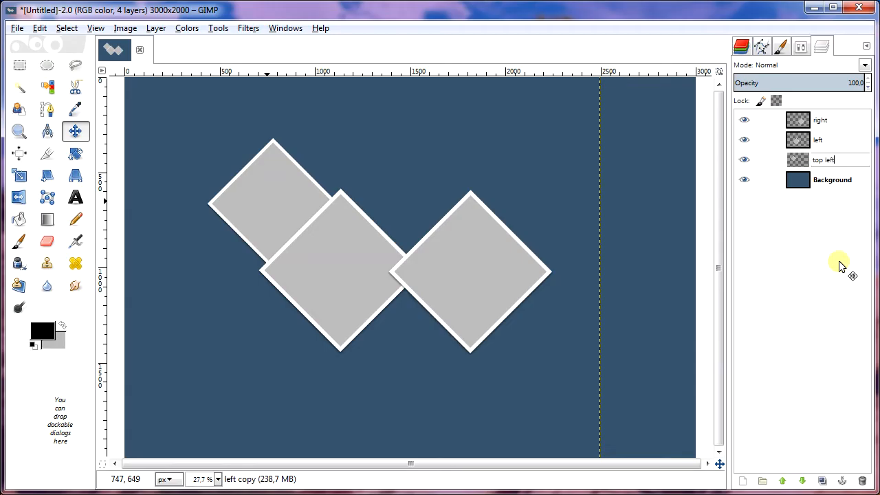
pyautogui.press('Return')
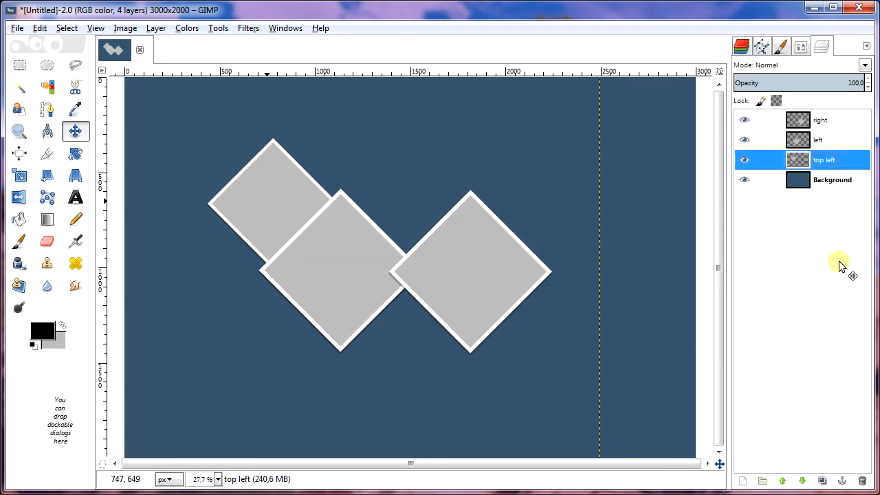
# - Duplicate the top left diamond, place the copy about 730 px below it and rename the copy's layer "bottom left"
pyautogui.click(155, 28)
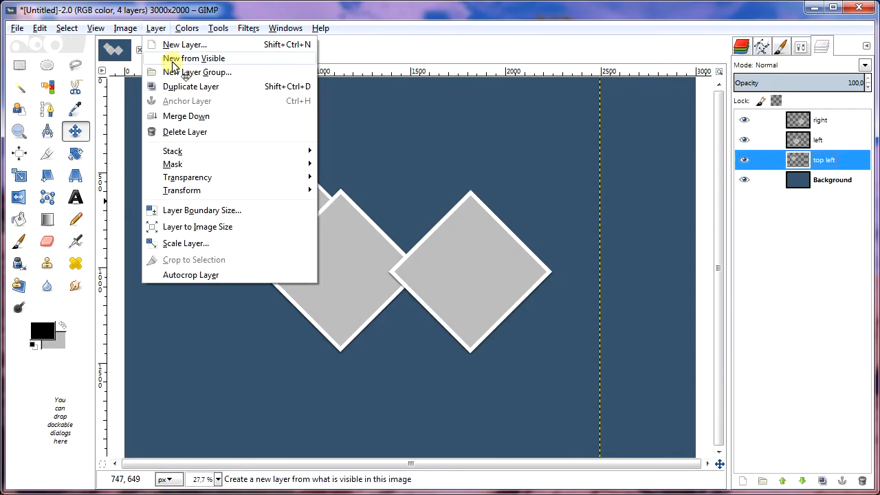
pyautogui.click(177, 86)
pyautogui.moveTo(289, 199); pyautogui.dragTo(544, 344)
pyautogui.doubleClick(843, 162)
pyautogui.write('bottom left')
pyautogui.press('Return')
# - Duplicate the bottom left diamond, place the copy about 700 px to its right and rename the copy's layer "bottom center"
pyautogui.click(156, 28)
pyautogui.click(177, 86)
pyautogui.doubleClick(827, 160)
pyautogui.write('bottom center')
pyautogui.press('Return')
# - Duplicate the bottom center diamond, place the copy directly above it in the upper row and name its layer "top center"
pyautogui.click(155, 29)
pyautogui.click(178, 86)
pyautogui.doubleClick(828, 159)
pyautogui.write('top center')
pyautogui.press('Return')
# - Duplicate the top center diamond, place the copy about 700 px to its right and rename the copy's layer "top right"
pyautogui.click(155, 28)
pyautogui.click(178, 86)
pyautogui.doubleClick(828, 159)
pyautogui.write('top right')
pyautogui.press('Return')
# - Duplicate the top right diamond, place the copy about 730 px below it and rename the copy's layer "bottom right"
pyautogui.hotkey('shift', 'ctrl', 'd')
pyautogui.doubleClick(829, 160)
pyautogui.press('Return')
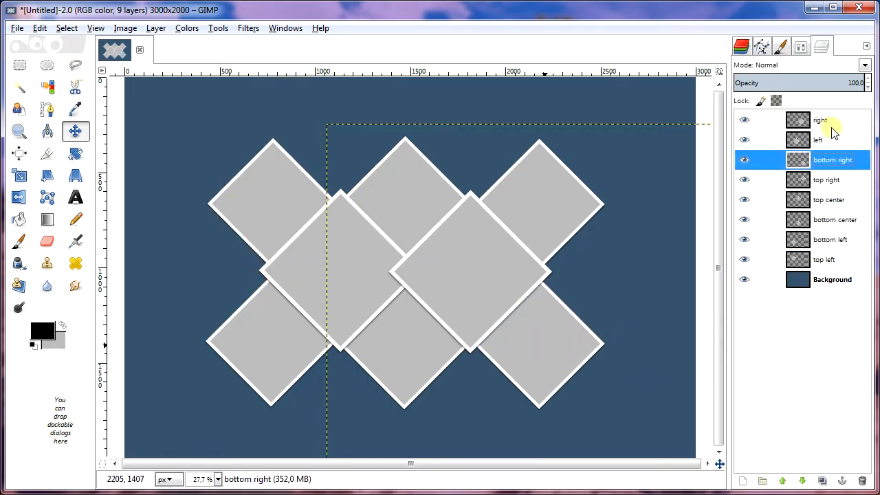
# - Open 1egypt-1002919_1920.jpg as a new layer above the right layer
pyautogui.click(777, 119)
pyautogui.click(12, 28)
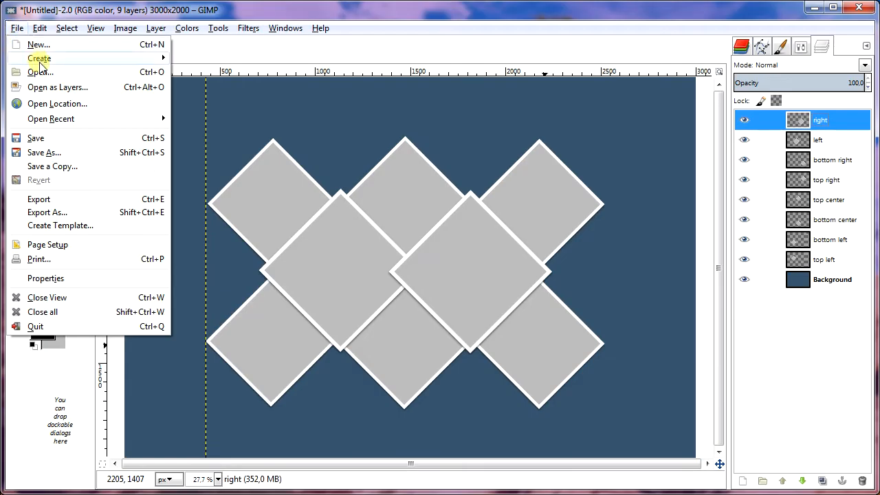
pyautogui.click(47, 88)
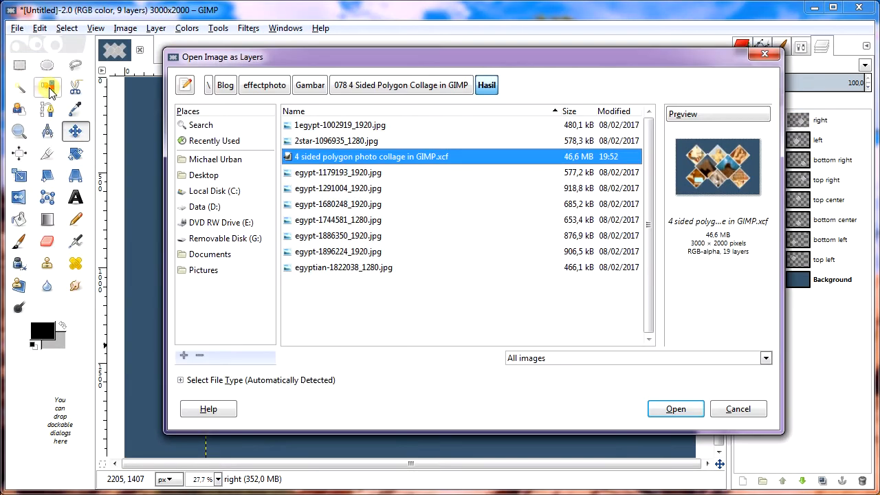
pyautogui.doubleClick(354, 125)
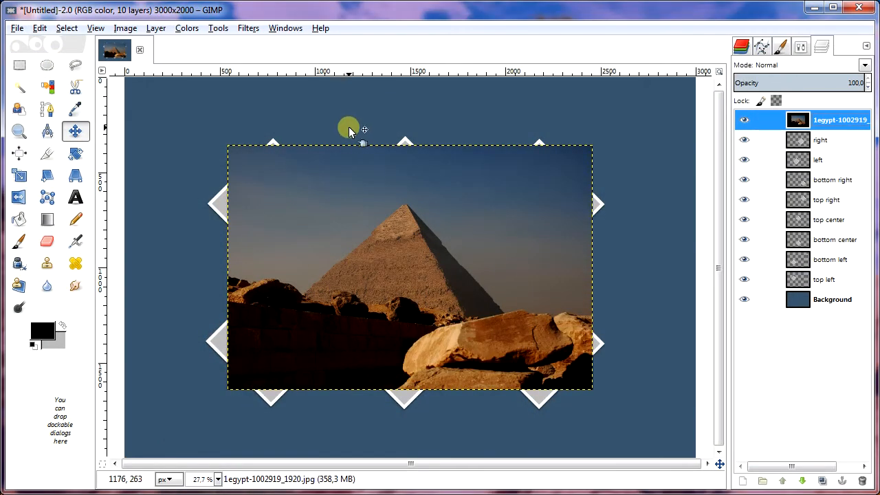
# - Move the pyramid photo slightly up and left, and scale it proportionally to 1080 × 723 px
pyautogui.moveTo(330, 228); pyautogui.dragTo(293, 219)
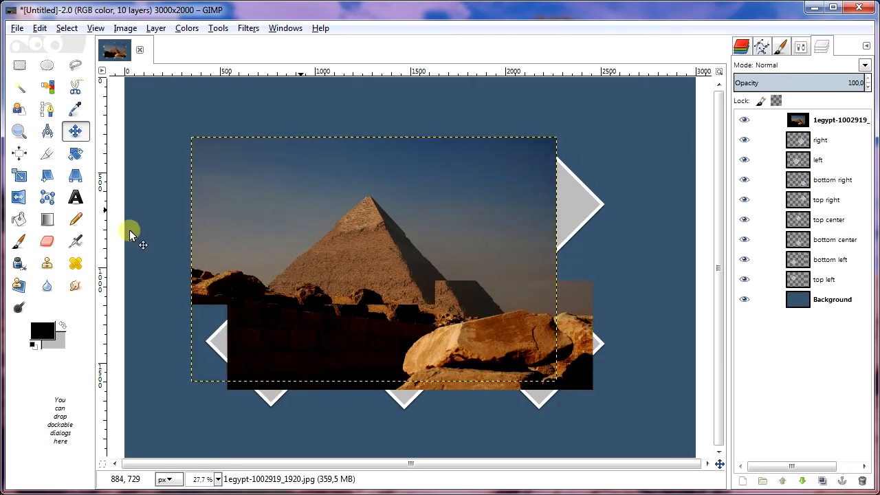
pyautogui.click(20, 178)
pyautogui.click(289, 218)
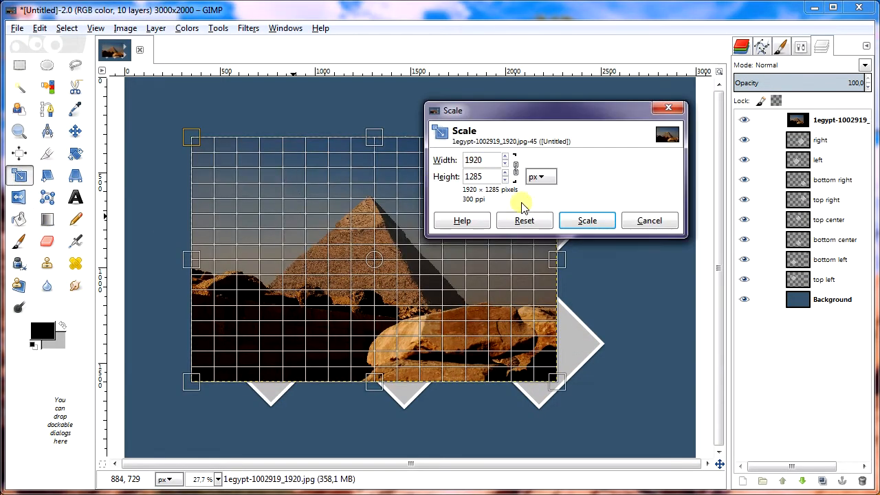
pyautogui.moveTo(505, 183); pyautogui.dragTo(506, 183)
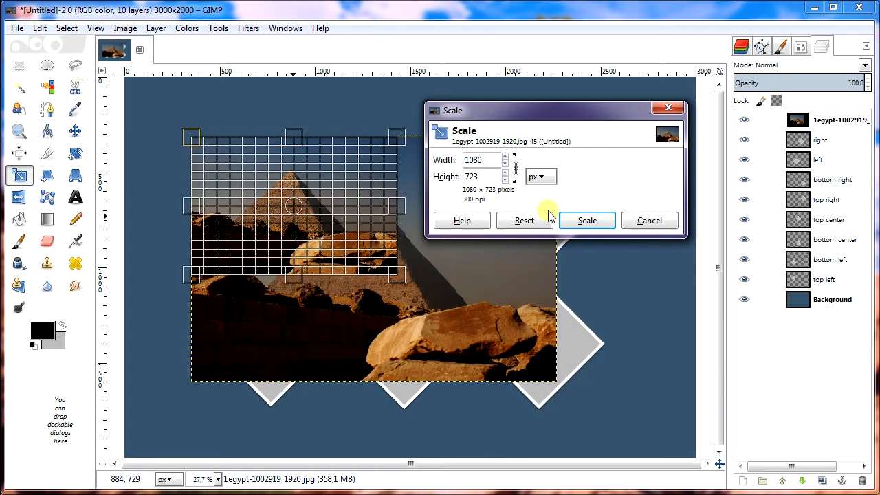
pyautogui.click(581, 221)
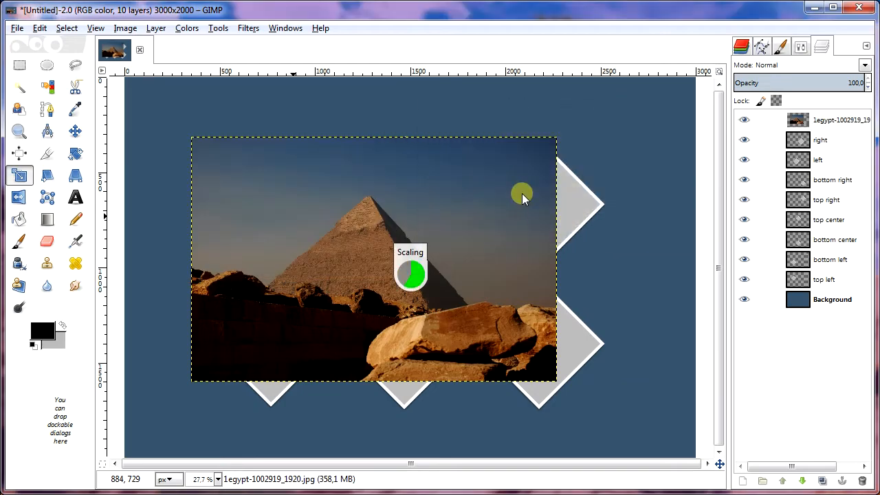
# - Scale the pyramid photo proportionally to 1266 × 848 px and position it so it covers the left diamond
pyautogui.click(76, 131)
pyautogui.moveTo(345, 219); pyautogui.dragTo(410, 273)
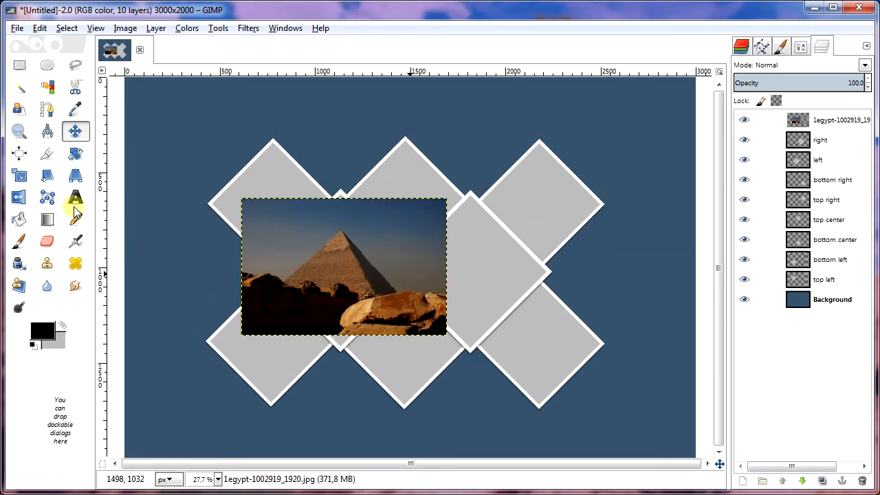
pyautogui.click(19, 176)
pyautogui.click(243, 233)
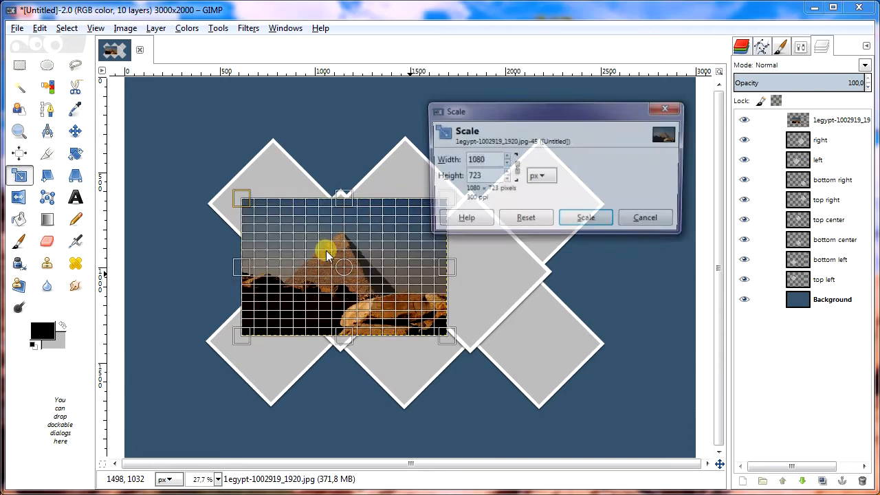
pyautogui.moveTo(507, 167); pyautogui.dragTo(509, 160)
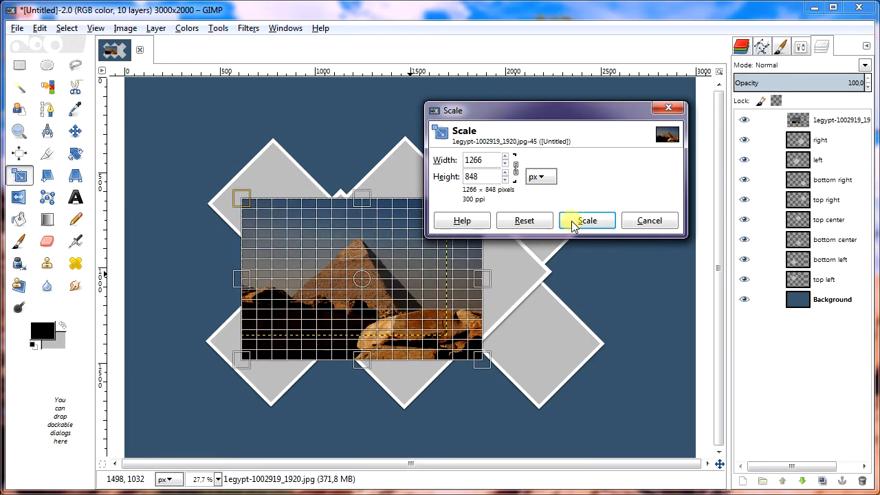
pyautogui.click(587, 220)
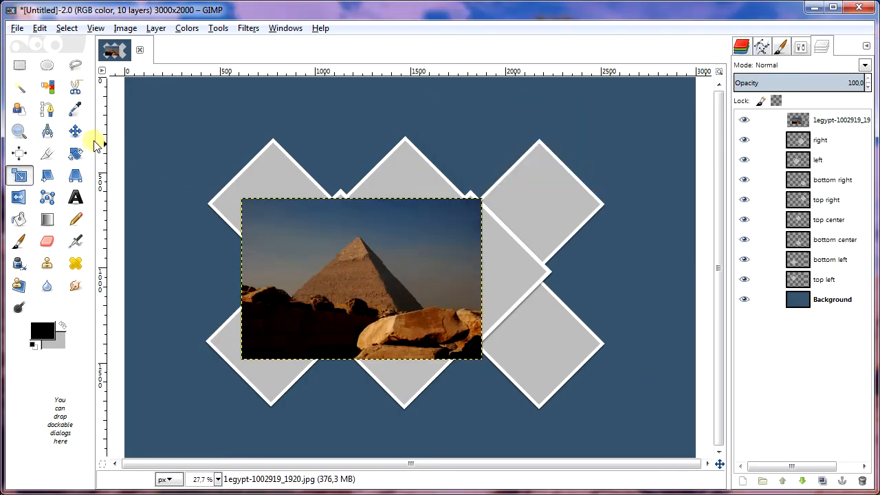
pyautogui.click(75, 130)
pyautogui.moveTo(413, 295); pyautogui.dragTo(398, 285)
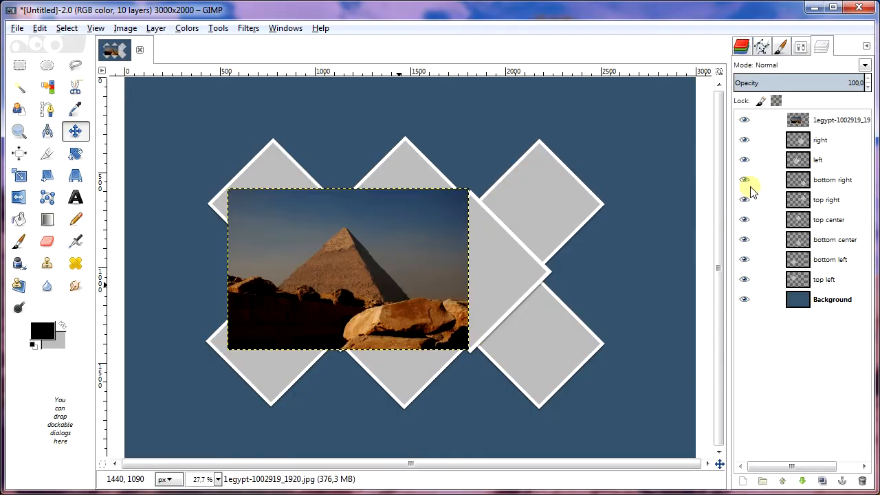
# - Hide the photo and right layers, and lower the photo layer beneath the right layer
pyautogui.click(743, 122)
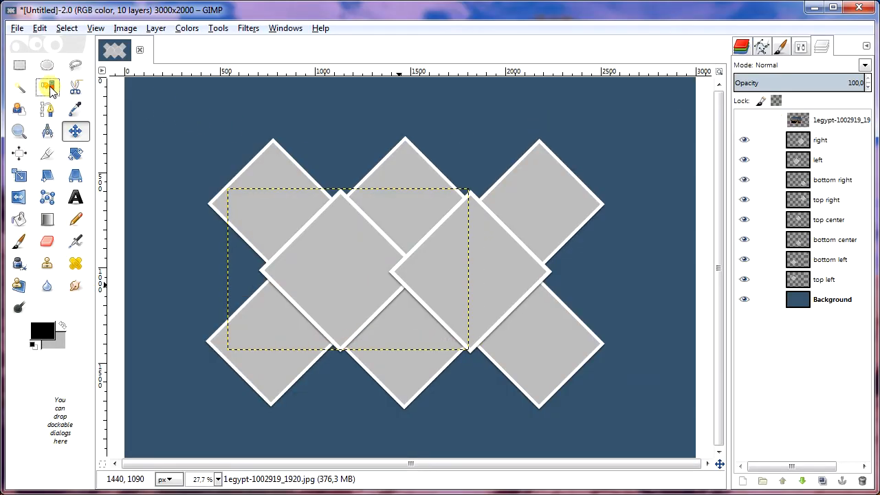
pyautogui.click(743, 139)
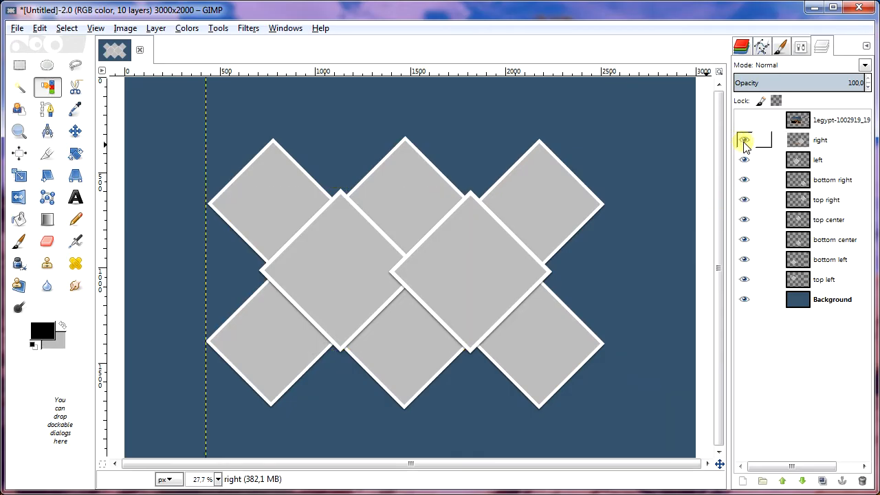
pyautogui.click(803, 165)
pyautogui.click(806, 120)
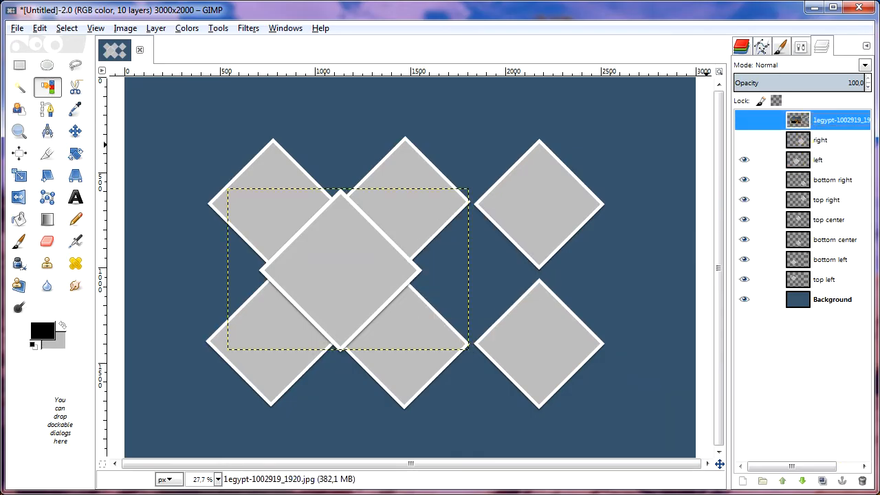
pyautogui.click(801, 481)
# - Select the left diamond's grey area by colour, and make the pyramid photo layer visible and active
pyautogui.click(800, 160)
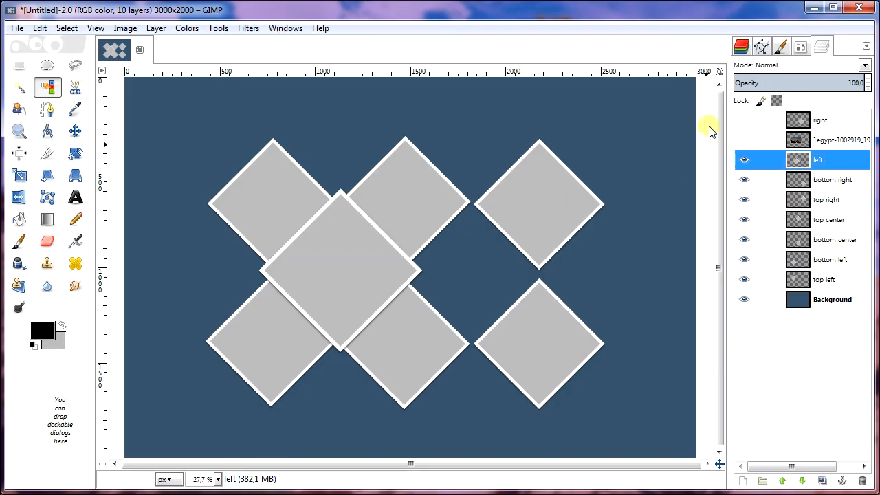
pyautogui.click(315, 245)
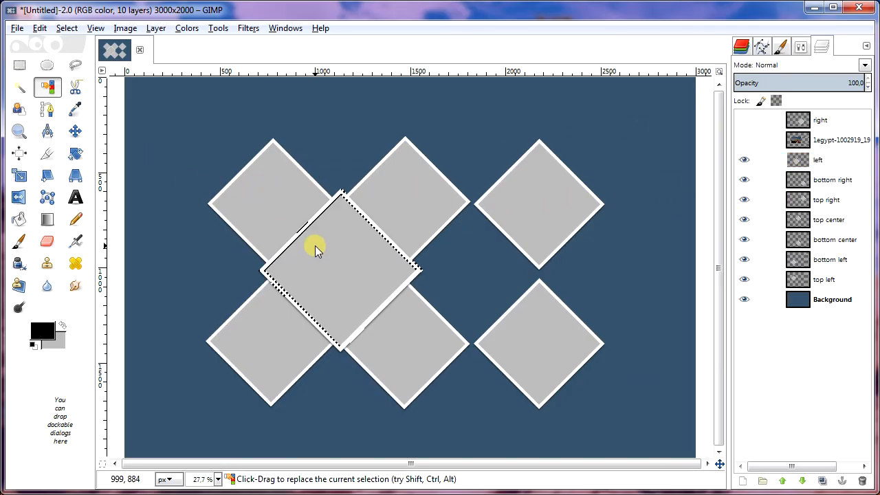
pyautogui.click(743, 140)
pyautogui.click(802, 141)
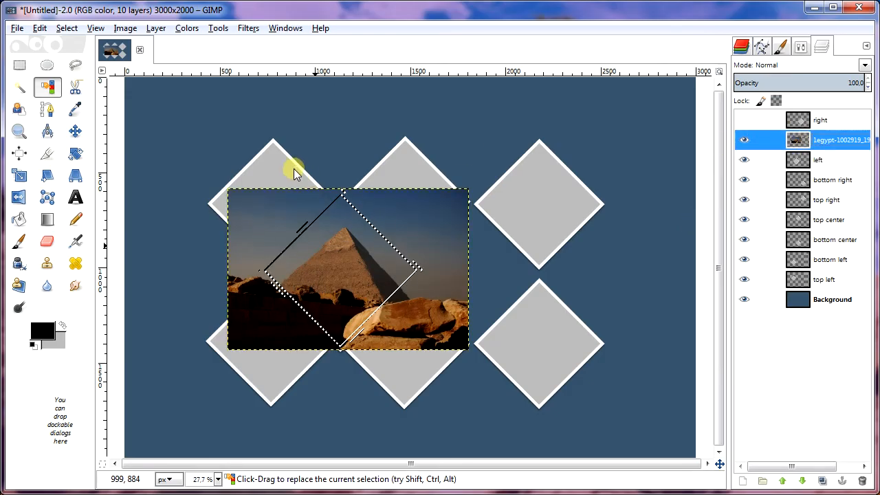
# - Add a layer mask to the pyramid photo layer, initialized from the selection
pyautogui.click(155, 28)
pyautogui.moveTo(187, 171)
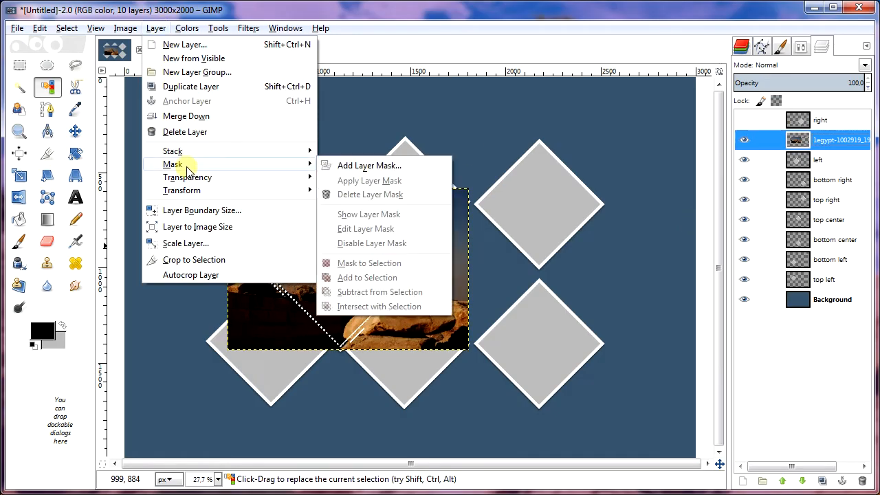
pyautogui.click(334, 165)
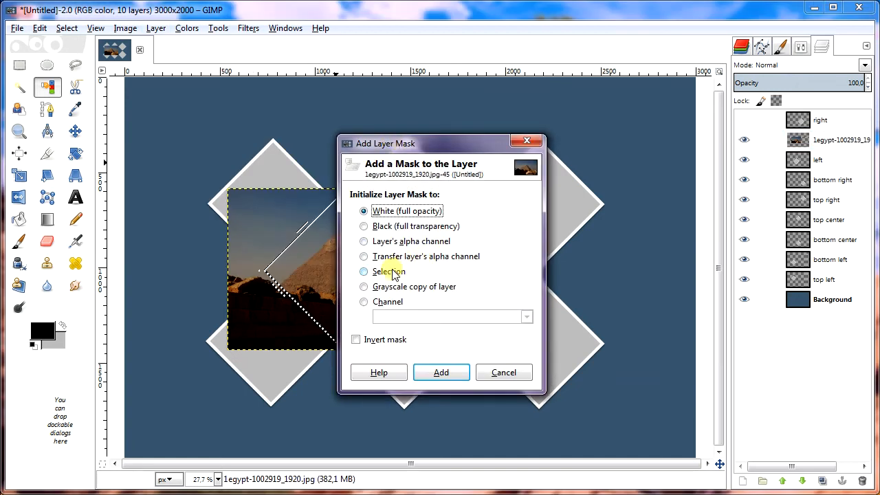
pyautogui.click(389, 272)
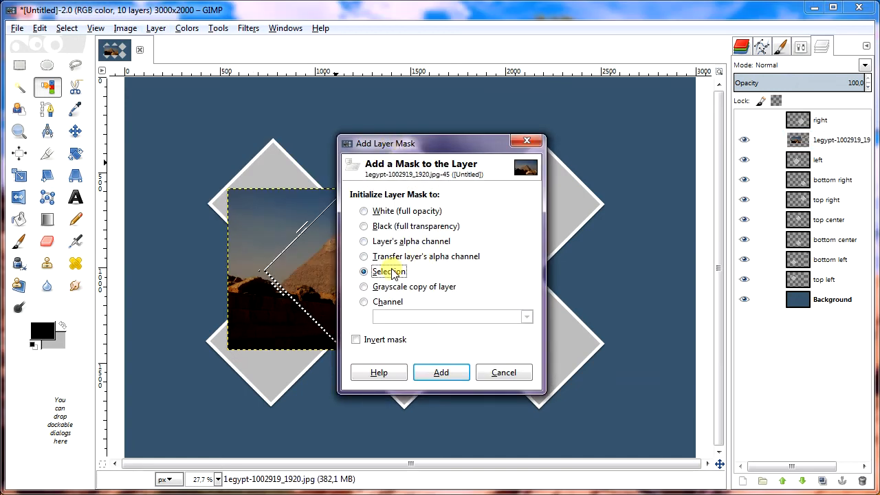
pyautogui.click(444, 371)
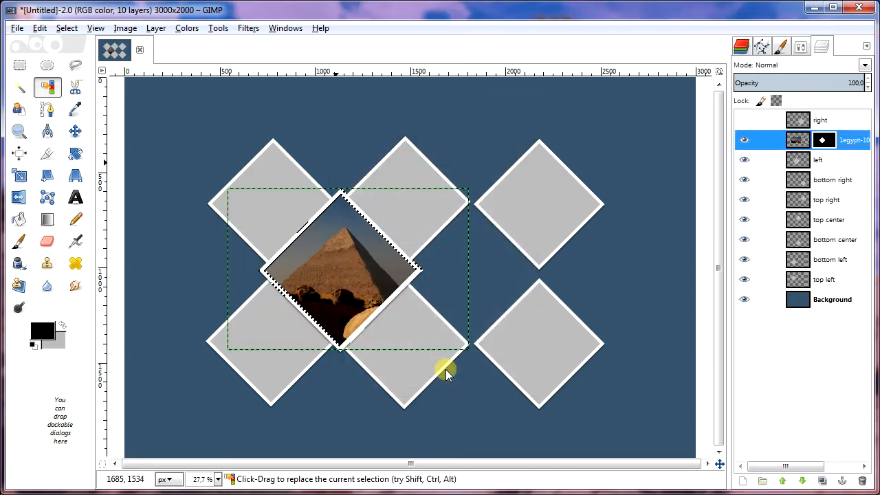
# - Clear the selection, and make the right diamond's layer active and visible again
pyautogui.click(66, 28)
pyautogui.click(74, 62)
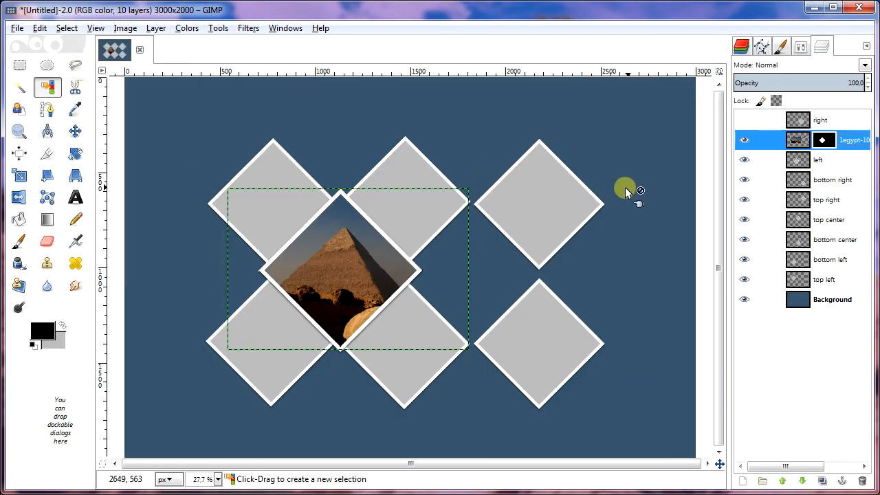
pyautogui.click(789, 122)
pyautogui.click(744, 120)
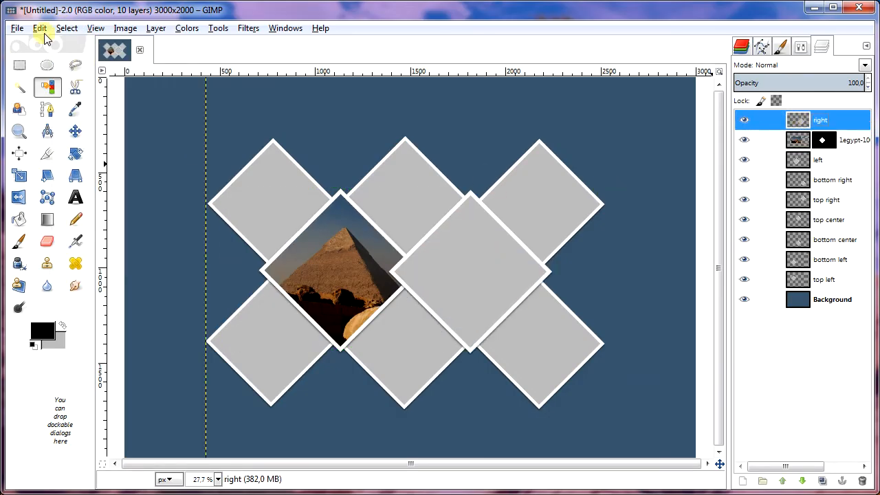
# - Open 2star-1096935_1280.jpg as a layer above the right diamond's layer, and shift the photo toward that diamond
pyautogui.click(17, 28)
pyautogui.click(48, 92)
pyautogui.click(338, 141)
pyautogui.click(675, 408)
pyautogui.click(74, 131)
pyautogui.moveTo(425, 287); pyautogui.dragTo(501, 296)
# - Scale the starry Sphinx photo down proportionally and position it over the right diamond
pyautogui.click(21, 178)
pyautogui.click(462, 272)
pyautogui.click(506, 180)
pyautogui.click(587, 220)
pyautogui.click(75, 131)
# - Hide the starry Sphinx photo, and select the right diamond's grey area by colour on the right layer
pyautogui.click(743, 120)
pyautogui.click(796, 141)
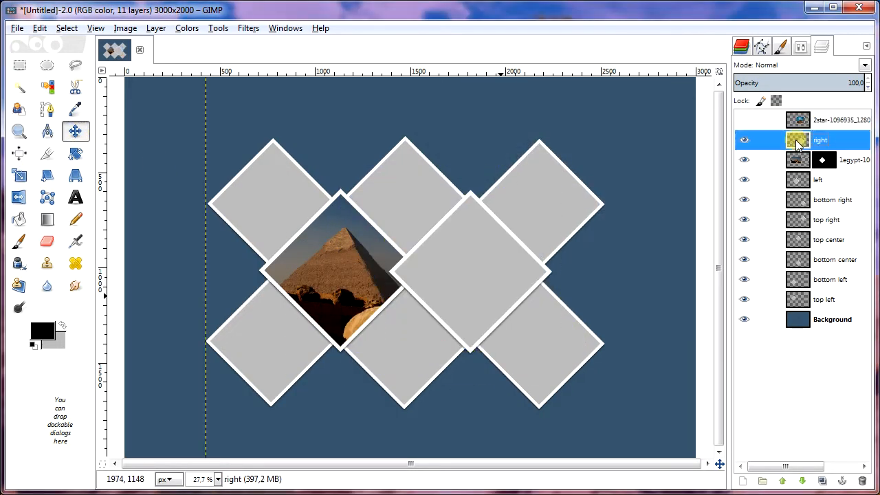
pyautogui.click(48, 87)
pyautogui.click(473, 254)
# - Show the starry Sphinx photo layer again, and give it a layer mask initialized from the selection
pyautogui.click(797, 119)
pyautogui.click(744, 119)
pyautogui.click(155, 28)
pyautogui.click(344, 180)
pyautogui.click(456, 373)
# - Clear the selection and make the bottom right layer active, keeping it visible
pyautogui.click(66, 29)
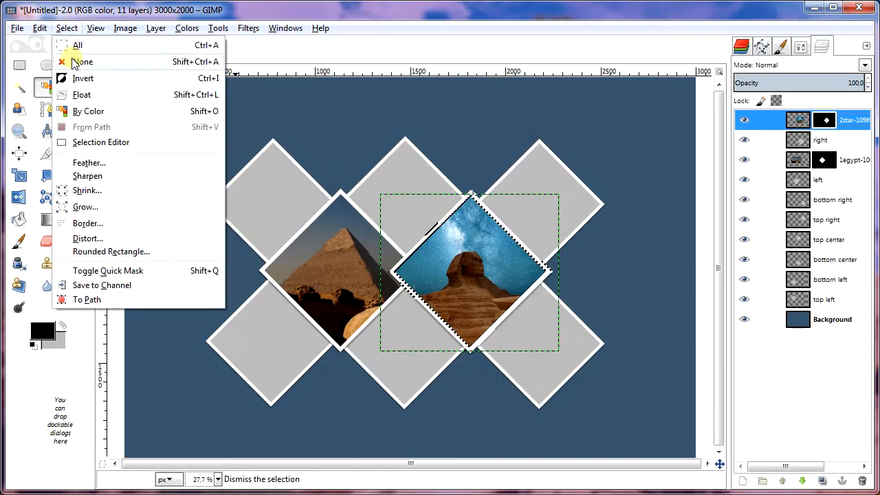
pyautogui.click(74, 61)
pyautogui.click(822, 200)
pyautogui.doubleClick(744, 200)
# - Open egypt-1179193_1920.jpg as a layer above the bottom right layer, and shift it down toward the bottom right diamond
pyautogui.click(17, 29)
pyautogui.click(49, 94)
pyautogui.click(348, 173)
pyautogui.click(675, 408)
pyautogui.click(75, 131)
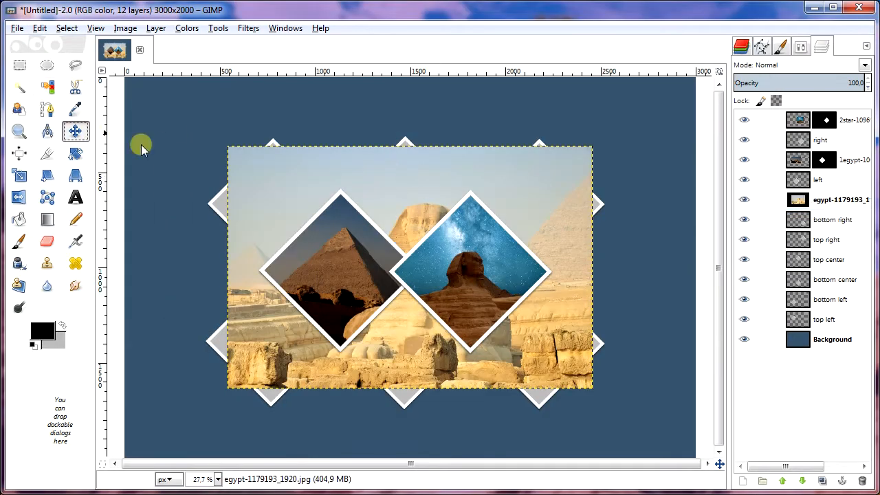
pyautogui.moveTo(410, 184); pyautogui.dragTo(484, 227)
# - Scale the egypt-1179193 photo to 983 × 653 px and move it over the bottom right diamond
pyautogui.click(19, 175)
pyautogui.click(484, 226)
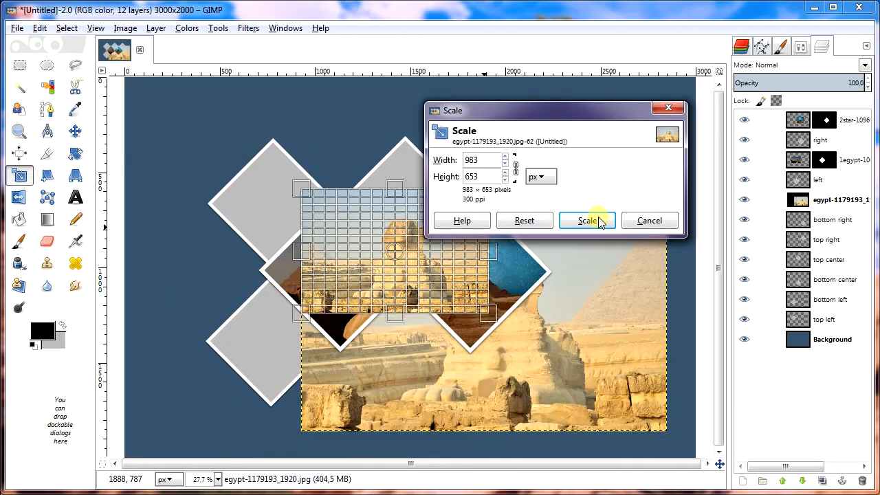
pyautogui.click(599, 221)
pyautogui.click(76, 132)
pyautogui.moveTo(400, 213); pyautogui.dragTo(538, 306)
# - Hide the egypt-1179193 photo, and select the bottom right diamond's grey area by colour on its own layer
pyautogui.click(744, 199)
pyautogui.click(798, 219)
pyautogui.click(48, 87)
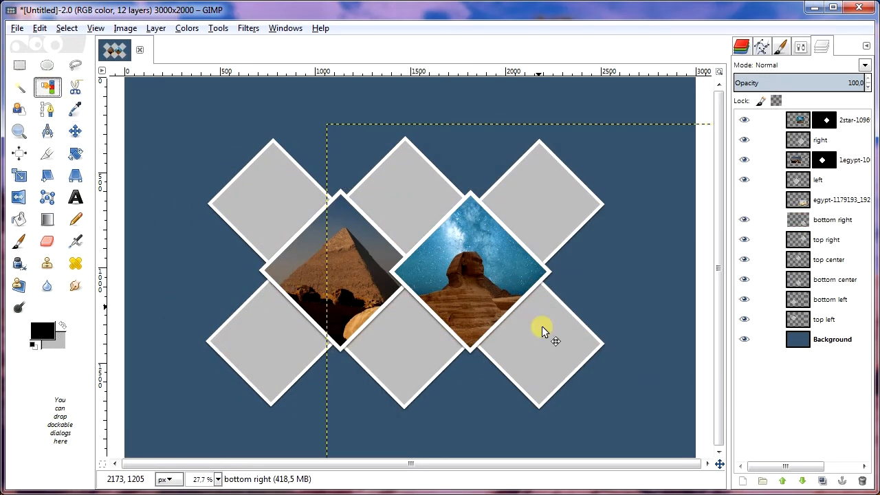
pyautogui.click(542, 330)
# - Show the egypt-1179193 photo layer again, and add a layer mask initialized from the selection
pyautogui.click(744, 199)
pyautogui.click(779, 200)
pyautogui.click(155, 27)
pyautogui.click(360, 163)
# - Clear the selection, and make the top right diamond's layer active
pyautogui.click(67, 28)
pyautogui.click(82, 61)
pyautogui.click(819, 238)
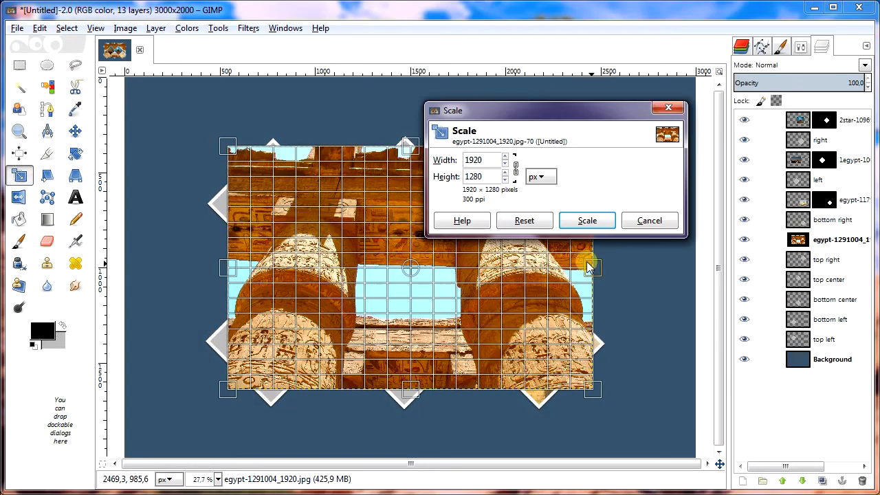
# - Scale the egypt-1291004_1920.jpg columns photo down proportionally and move it over the top right diamond
pyautogui.click(504, 180)
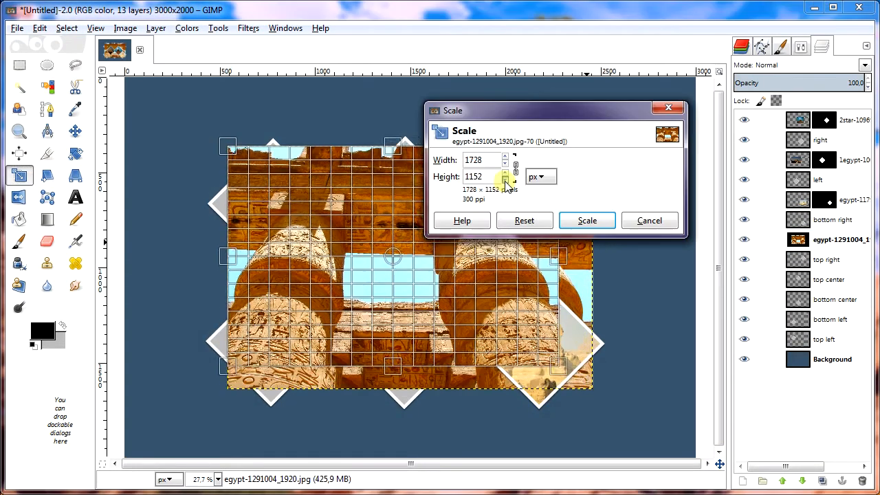
pyautogui.click(587, 220)
pyautogui.click(76, 131)
pyautogui.moveTo(337, 181); pyautogui.dragTo(557, 167)
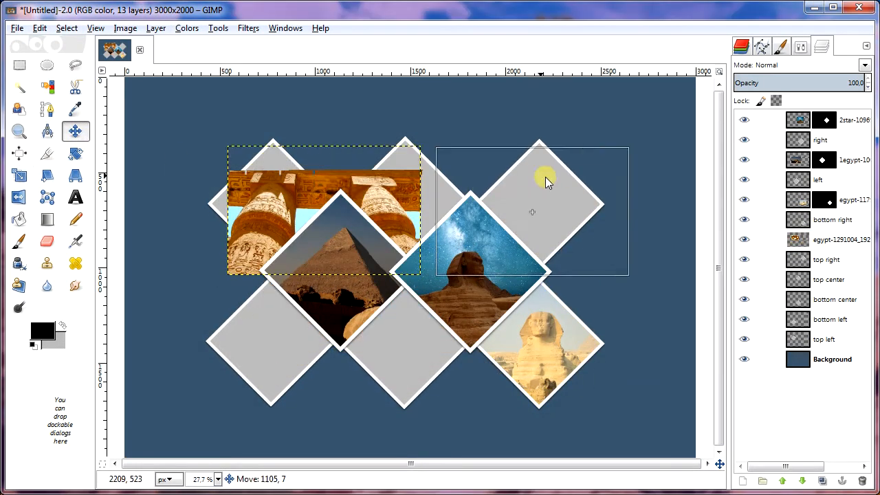
# - Hide the columns photo, and select the top right diamond's grey area by colour on the top right layer
pyautogui.click(745, 240)
pyautogui.click(818, 259)
pyautogui.click(47, 87)
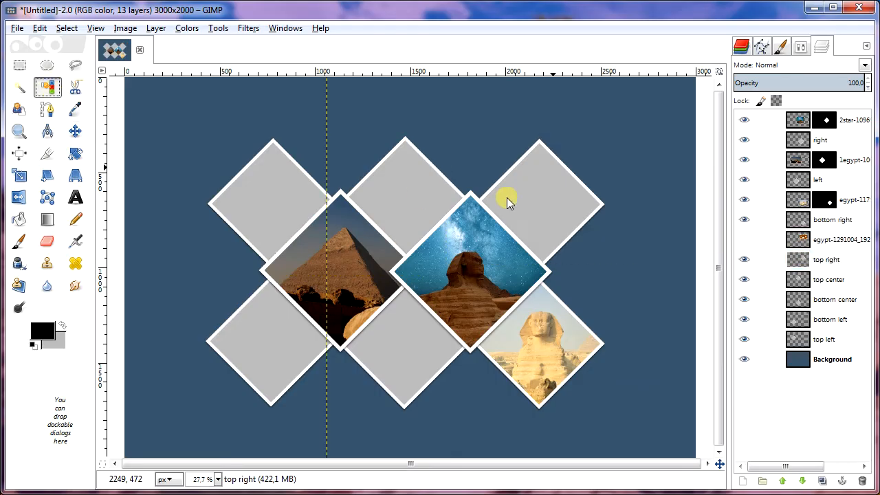
pyautogui.click(508, 200)
# - Show the columns photo layer again, and give it a layer mask initialized from the selection
pyautogui.click(744, 240)
pyautogui.click(797, 240)
pyautogui.click(155, 28)
pyautogui.click(359, 163)
pyautogui.click(441, 372)
# - Clear the selection, and open egypt-1680248_1920.jpg as a layer directly above the top center layer
pyautogui.click(82, 61)
pyautogui.click(829, 279)
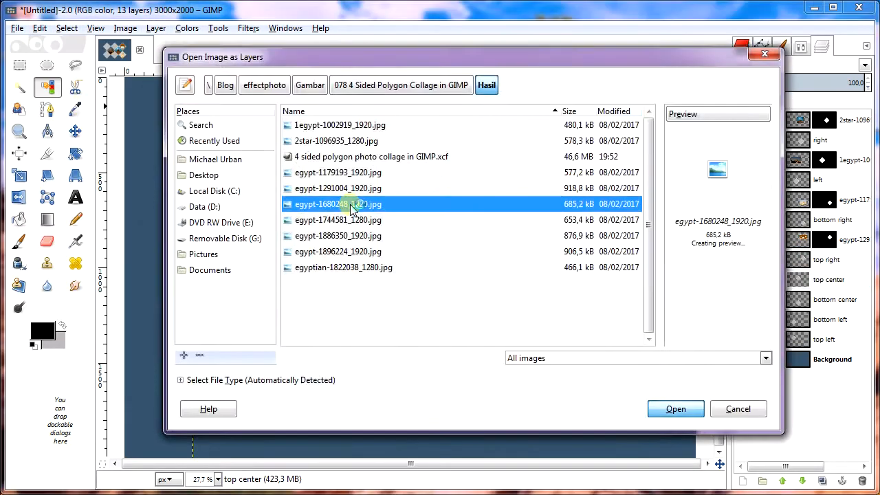
pyautogui.doubleClick(323, 202)
# - Scale the egypt-1680248 statue photo to 1119 × 743 px and move it over the top center diamond
pyautogui.click(18, 175)
pyautogui.click(405, 261)
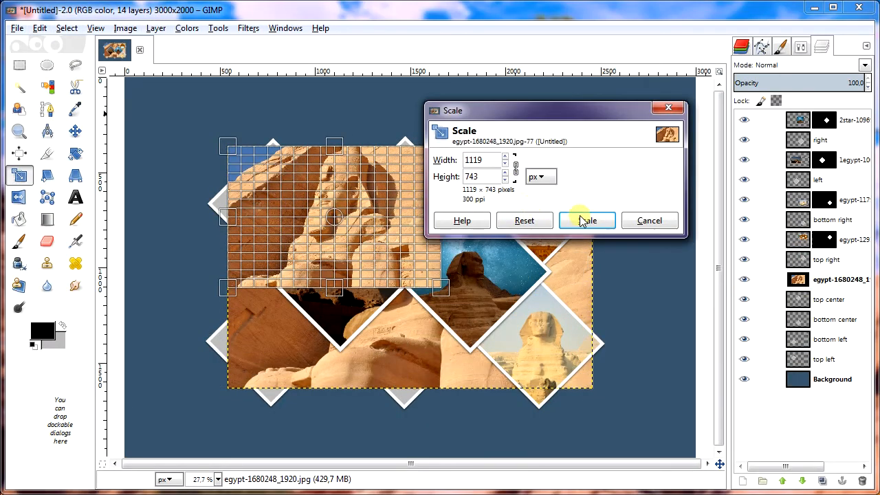
pyautogui.click(587, 220)
pyautogui.click(75, 131)
pyautogui.moveTo(396, 206); pyautogui.dragTo(481, 198)
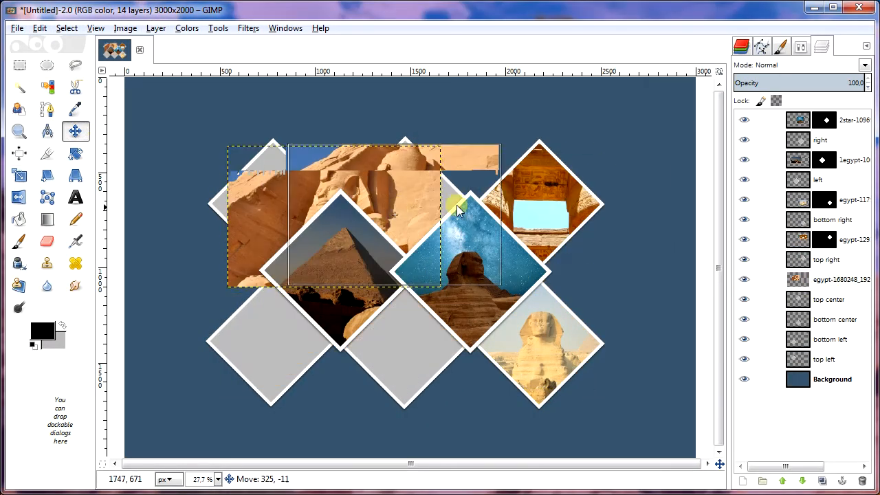
# - Hide the statue photo, and select the top center diamond's grey area by colour on the top center layer
pyautogui.click(744, 279)
pyautogui.click(828, 299)
pyautogui.click(47, 87)
pyautogui.click(406, 209)
# - Show the statue photo layer, add a layer mask initialized from the selection, and clear the selection
pyautogui.click(744, 279)
pyautogui.click(798, 279)
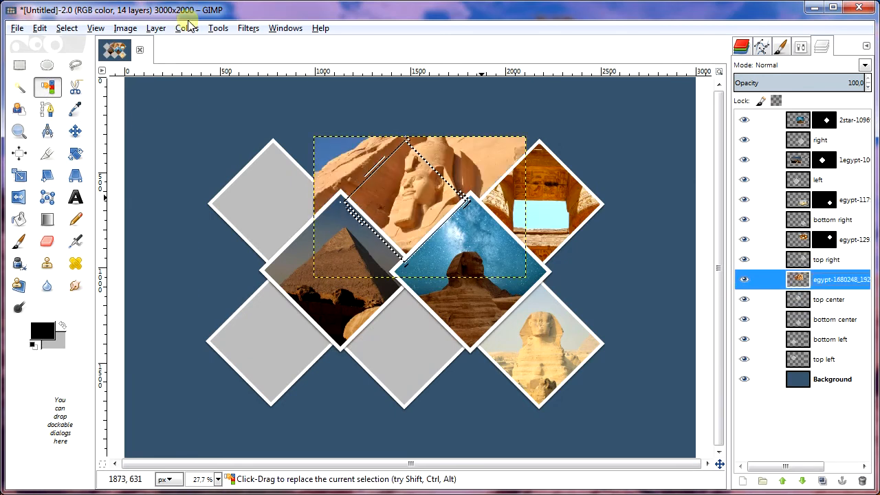
pyautogui.click(156, 27)
pyautogui.click(360, 164)
pyautogui.click(441, 371)
pyautogui.click(67, 27)
pyautogui.click(81, 62)
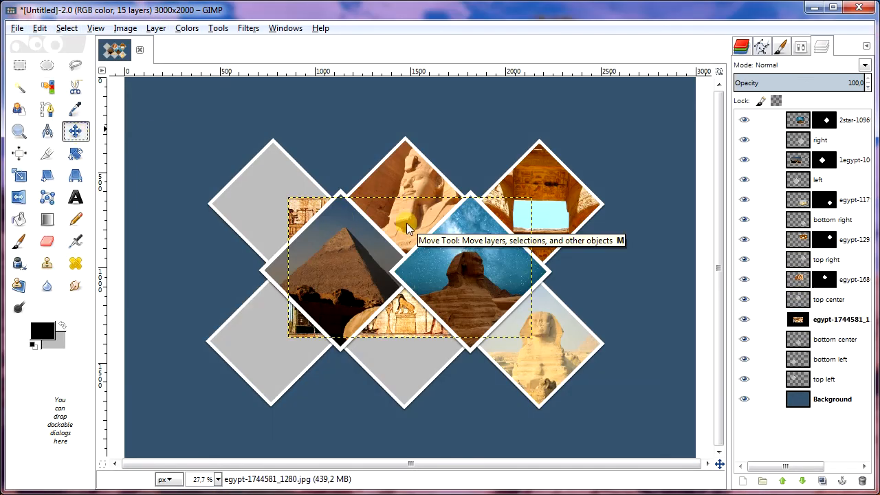
# - Make the egypt-1744581_1280.jpg hieroglyph photo layer active, and move the photo down over the bottom center diamond
pyautogui.click(39, 27)
pyautogui.click(797, 337)
pyautogui.click(798, 319)
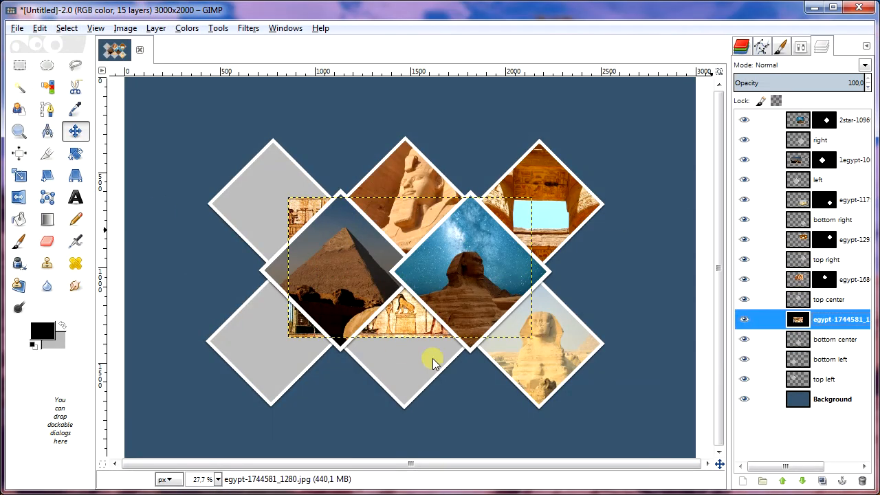
pyautogui.moveTo(399, 335); pyautogui.dragTo(405, 412)
# - Hide the hieroglyph photo, and select the bottom center diamond's grey area by colour on its own layer
pyautogui.click(829, 341)
pyautogui.click(744, 319)
pyautogui.click(48, 88)
pyautogui.click(390, 326)
# - Show the hieroglyph photo layer again, and add a layer mask initialized from the selection
pyautogui.click(746, 319)
pyautogui.click(797, 319)
pyautogui.click(155, 27)
pyautogui.moveTo(248, 162)
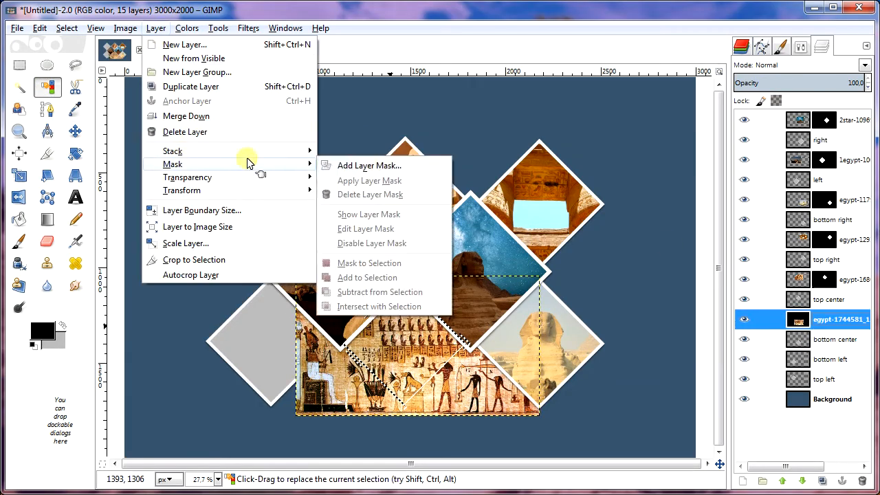
pyautogui.click(359, 163)
pyautogui.click(441, 371)
# - Add the egypt-1886350_1920.jpg relief photo above the bottom left layer, and shift it up and to the left
pyautogui.click(828, 359)
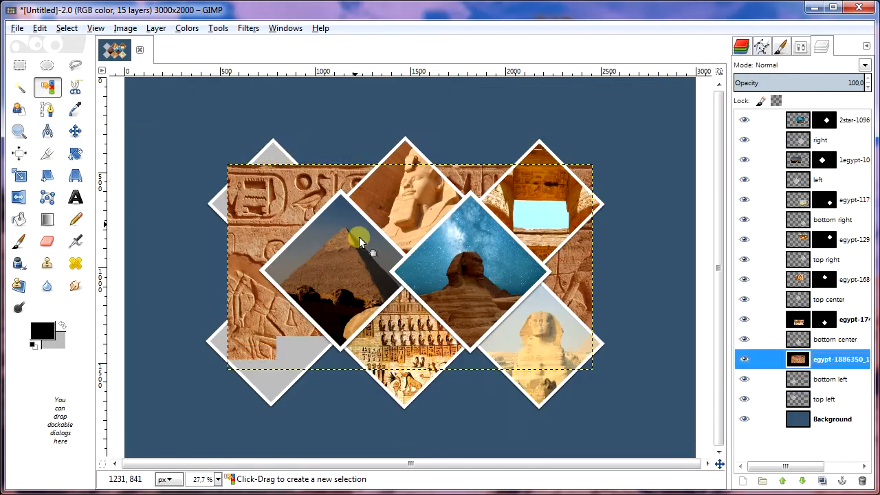
pyautogui.press('m')
pyautogui.moveTo(360, 238); pyautogui.dragTo(235, 142)
# - Scale the relief photo down proportionally, and move it over the bottom left diamond
pyautogui.hotkey('shift', 's')
pyautogui.click(385, 172)
pyautogui.click(505, 180)
pyautogui.click(577, 221)
pyautogui.press('m')
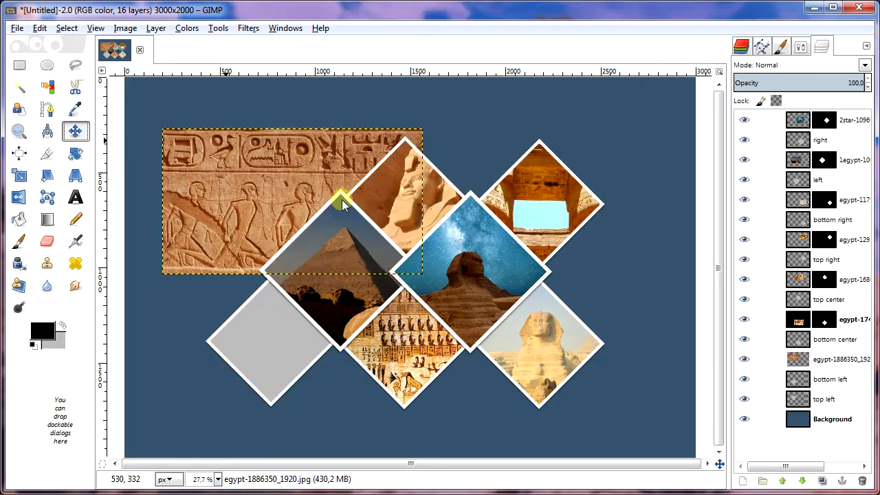
pyautogui.moveTo(298, 179); pyautogui.dragTo(298, 307)
# - Hide the relief photo, and select the bottom left diamond's grey area by colour on the bottom left layer
pyautogui.click(829, 381)
pyautogui.click(744, 359)
pyautogui.click(52, 89)
pyautogui.click(275, 344)
# - Show the relief photo layer again, and give it a layer mask initialized from the selection
pyautogui.click(745, 359)
pyautogui.click(797, 359)
pyautogui.click(155, 27)
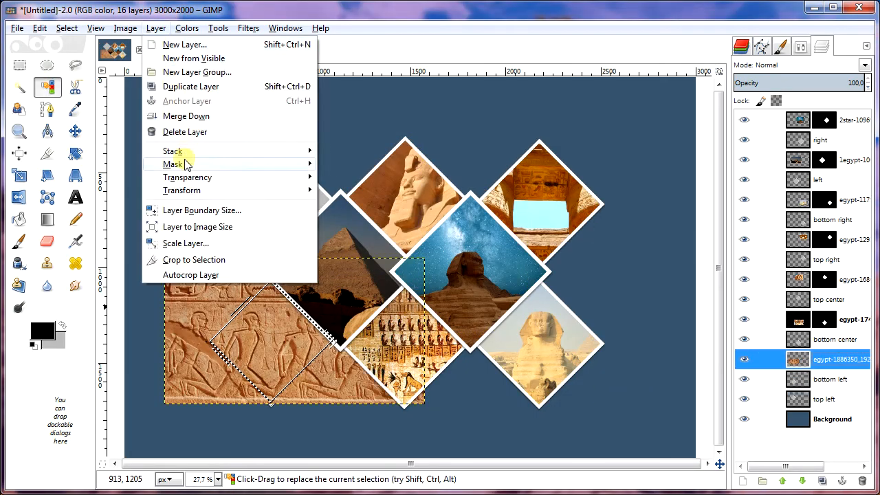
pyautogui.click(360, 164)
pyautogui.click(441, 371)
# - Clear the selection, and open egypt-1896224_1920.jpg as a layer directly above the top left layer
pyautogui.click(66, 27)
pyautogui.click(77, 58)
pyautogui.click(810, 400)
pyautogui.hotkey('ctrl', 'alt', 'o')
pyautogui.doubleClick(339, 251)
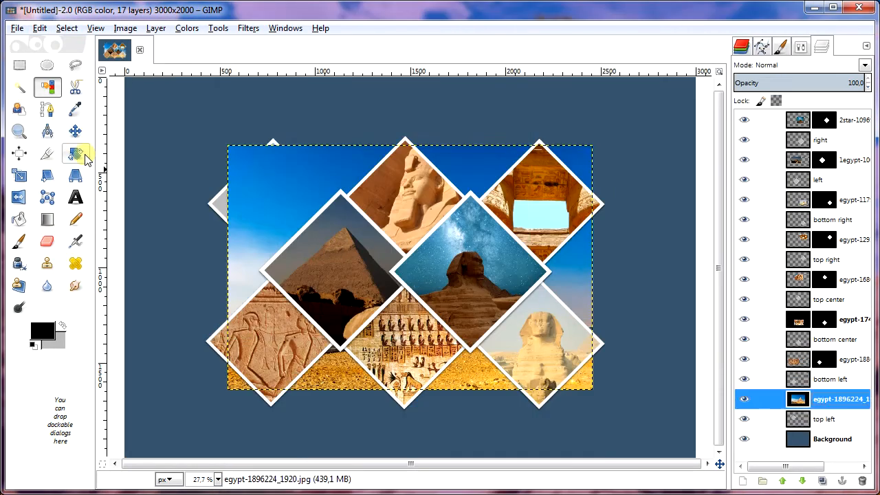
# - Scale the egypt-1896224 pyramid photo down proportionally, and position it over the top left diamond
pyautogui.click(74, 131)
pyautogui.moveTo(270, 179); pyautogui.dragTo(209, 128)
pyautogui.click(19, 175)
pyautogui.click(210, 129)
pyautogui.click(505, 180)
pyautogui.click(578, 221)
pyautogui.click(75, 131)
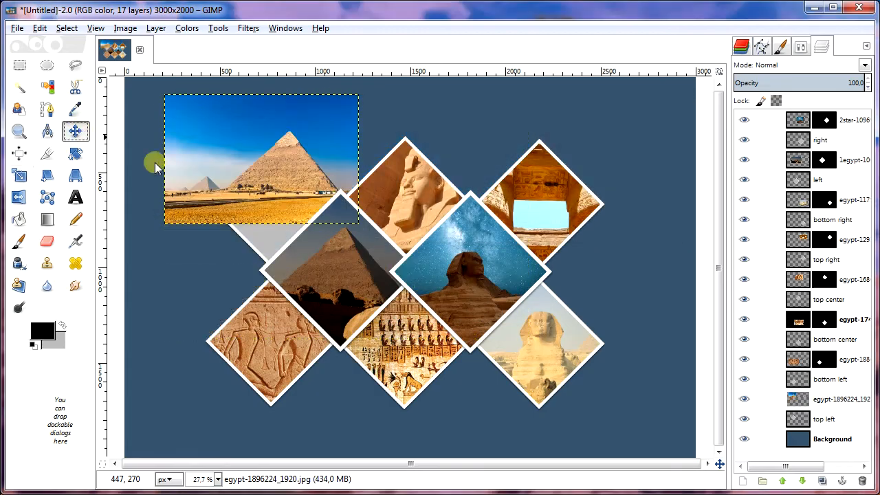
pyautogui.moveTo(295, 165); pyautogui.dragTo(288, 208)
# - Hide the egypt-1896224 photo, and select the top left diamond's grey area by colour on the top left layer
pyautogui.click(824, 418)
pyautogui.click(745, 399)
pyautogui.click(45, 90)
pyautogui.click(275, 203)
# - Show the egypt-1896224 photo layer again, and add a layer mask initialized from the selection
pyautogui.click(797, 399)
pyautogui.click(744, 398)
pyautogui.click(156, 28)
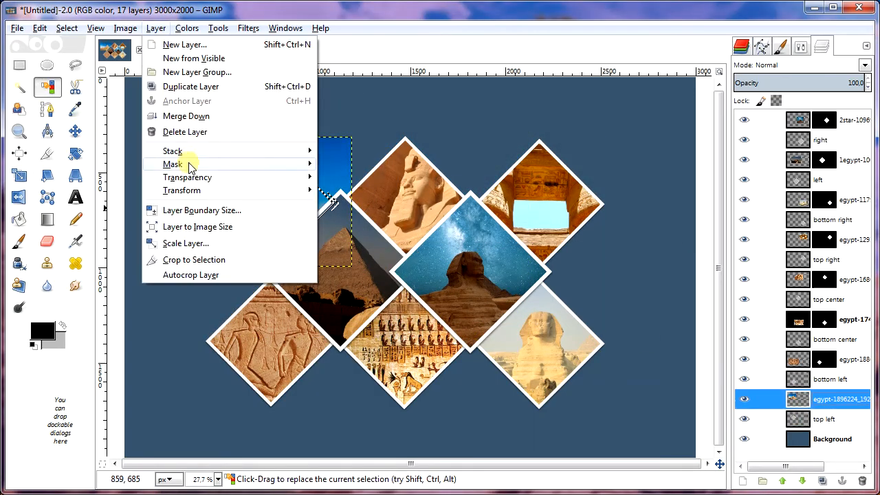
pyautogui.click(360, 164)
pyautogui.click(440, 371)
# - Clear the selection, and make the Background layer active
pyautogui.click(67, 28)
pyautogui.click(83, 62)
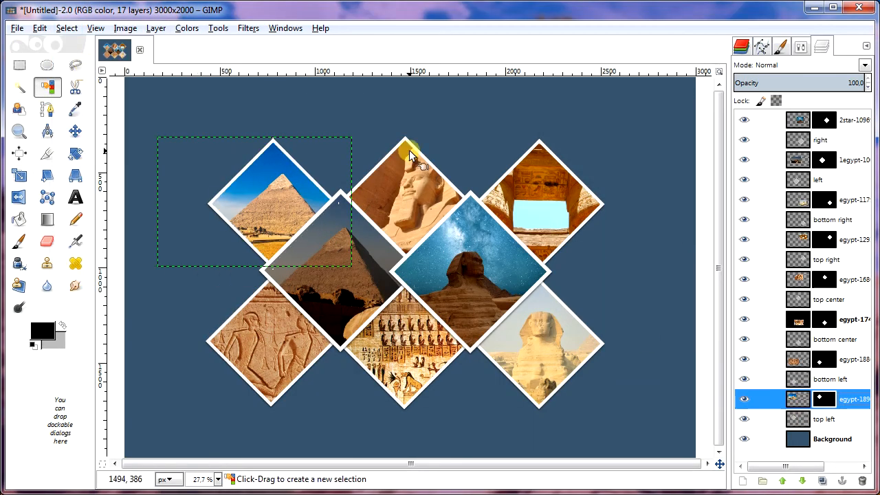
pyautogui.click(829, 440)
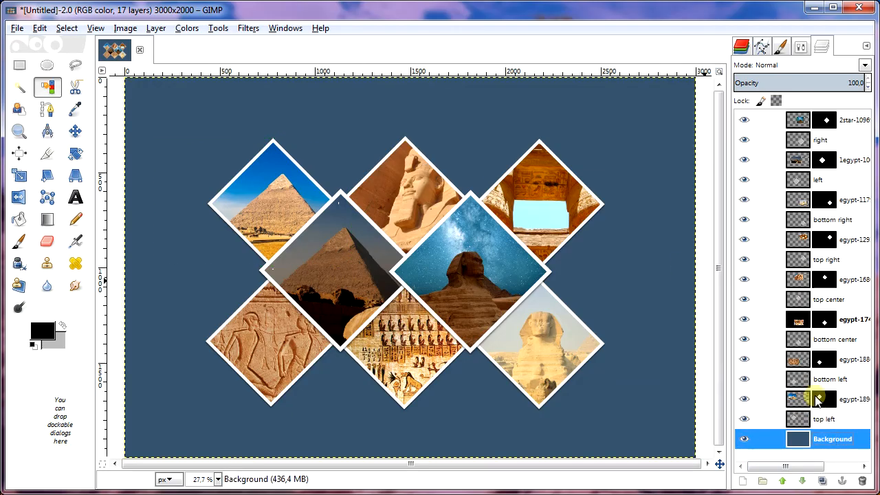
# - Toggle the bottom left diamond's photo and frame layers off and back on to examine how they are stacked
pyautogui.click(744, 359)
pyautogui.click(744, 378)
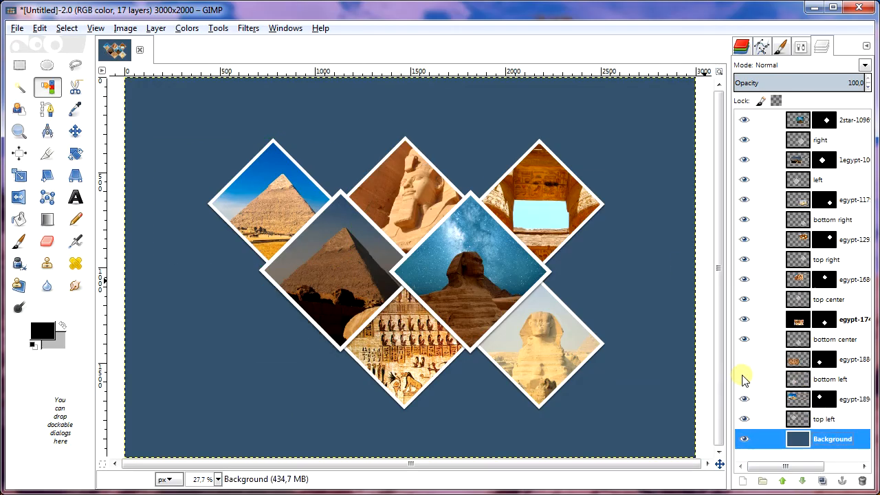
pyautogui.click(744, 379)
pyautogui.click(744, 359)
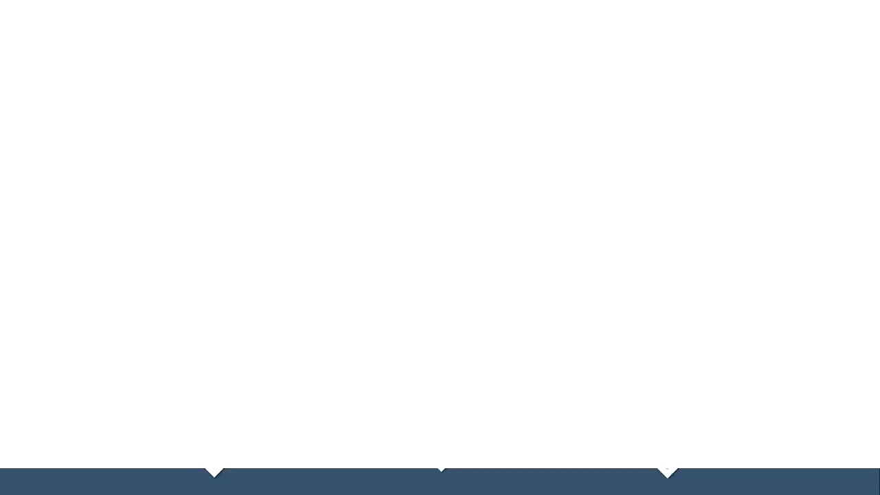